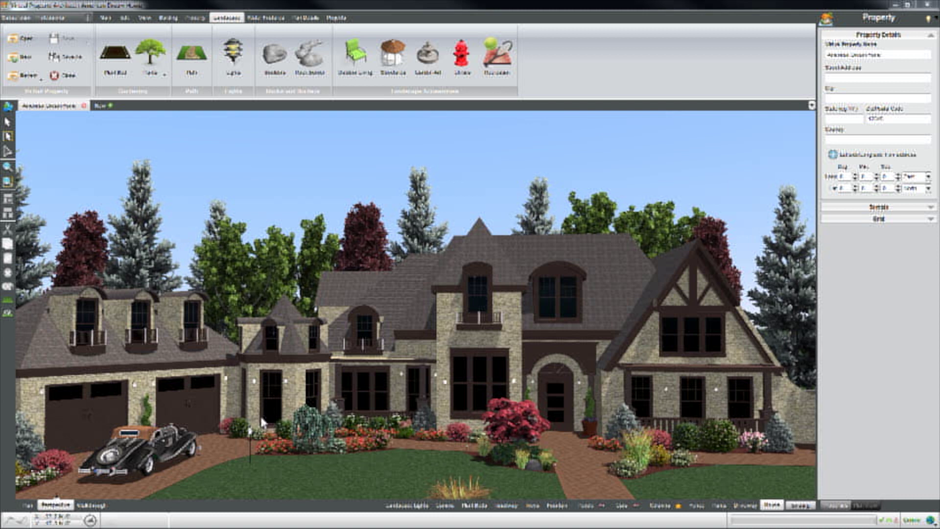
Preview the house at night, in the early morning and in the evening by changing the time of day.
click(145, 18)
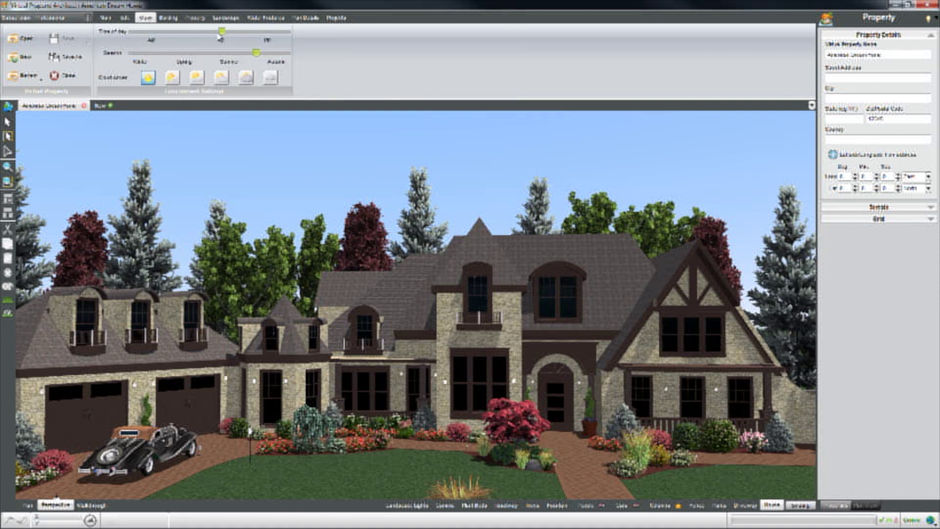
drag(222, 32, 152, 33)
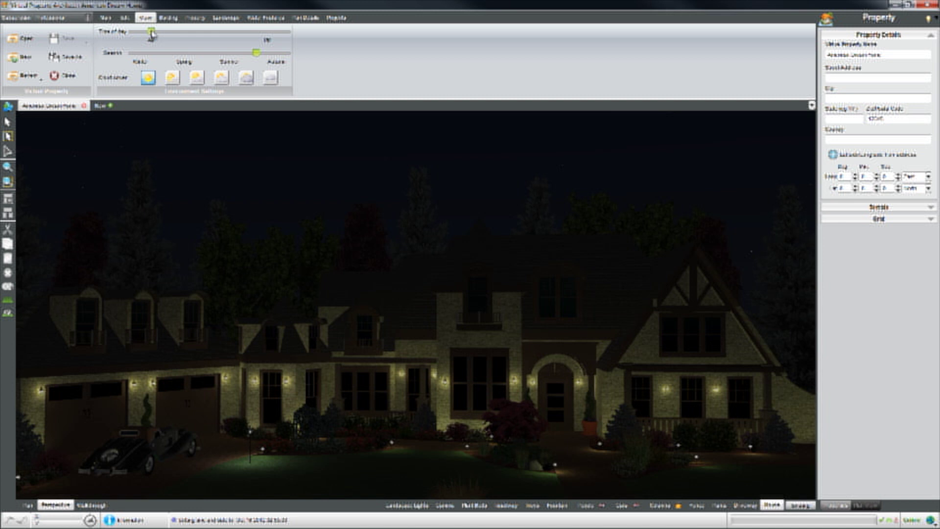
drag(152, 33, 193, 34)
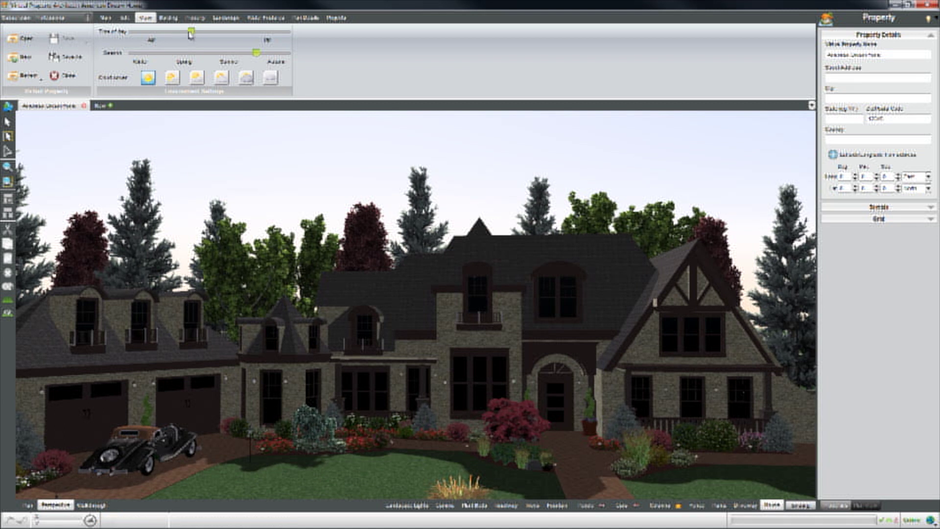
drag(191, 33, 253, 45)
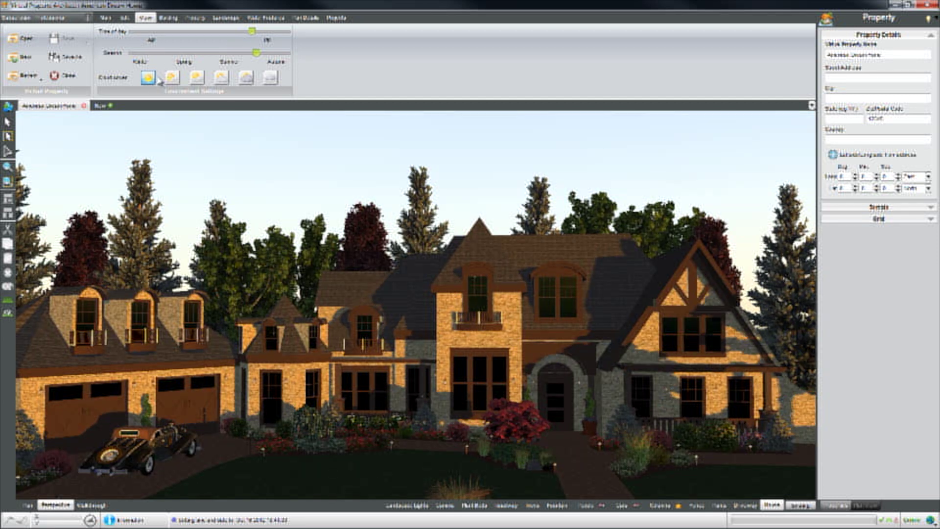
Try several cloud cover settings up to the heaviest over the house and return to a clear sky.
click(196, 79)
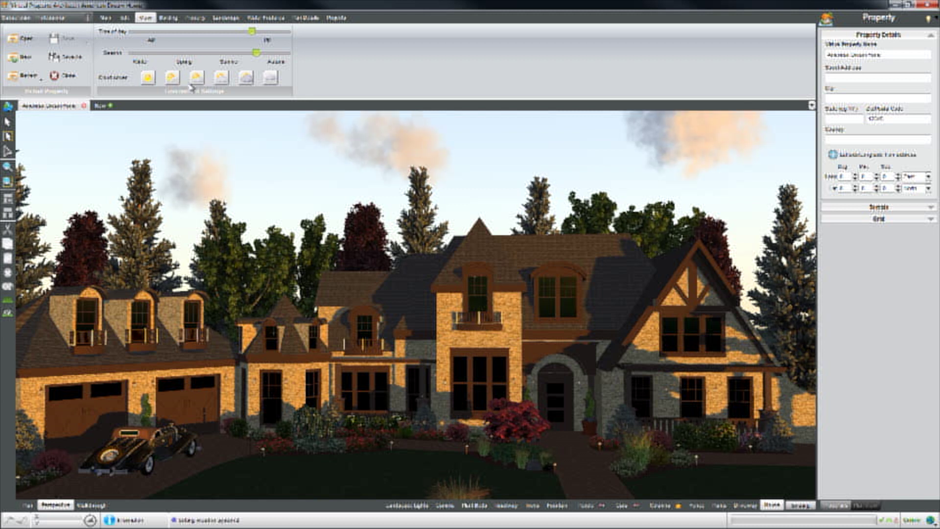
click(245, 81)
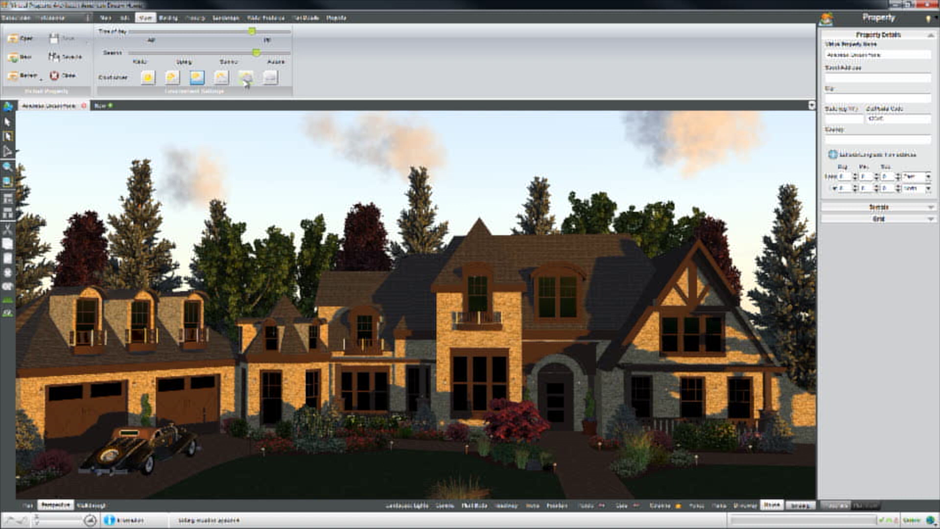
click(270, 80)
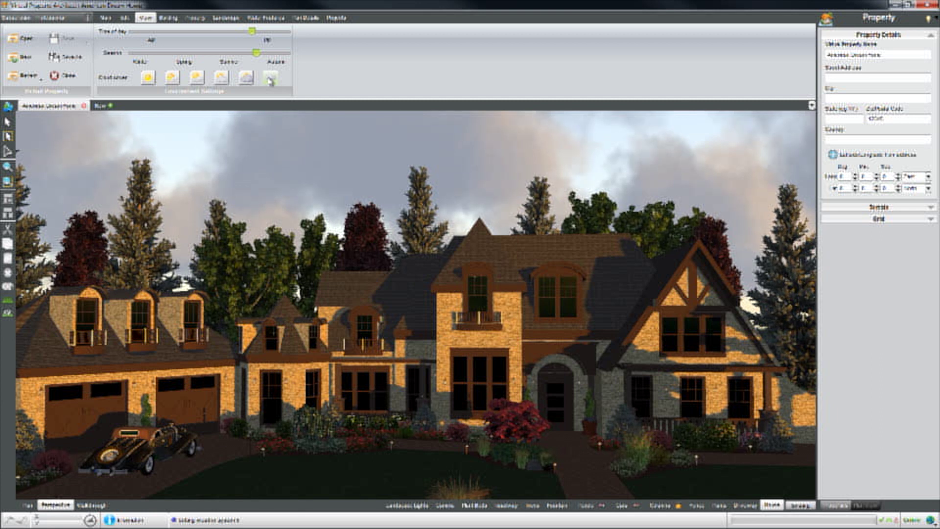
click(148, 77)
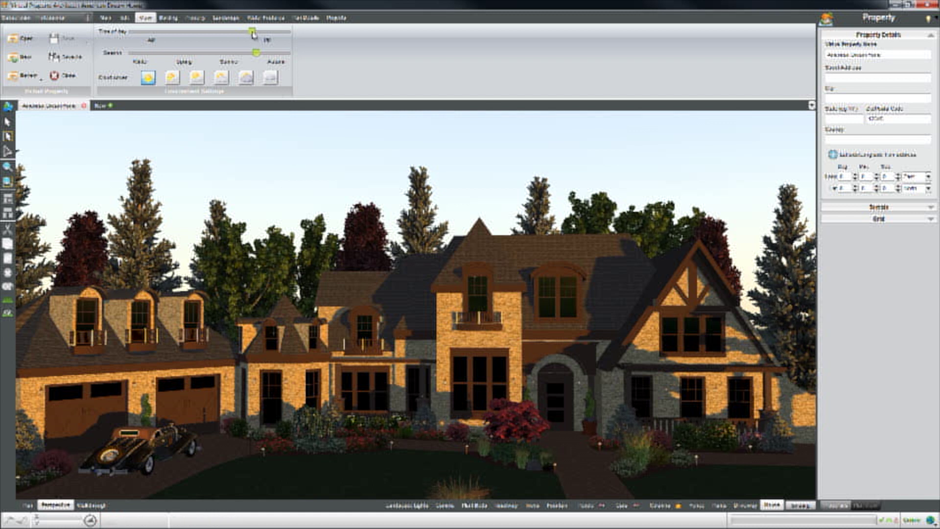
Set the time of day to early afternoon and inspect the vintage car on the driveway.
drag(253, 32, 227, 33)
drag(339, 453, 322, 471)
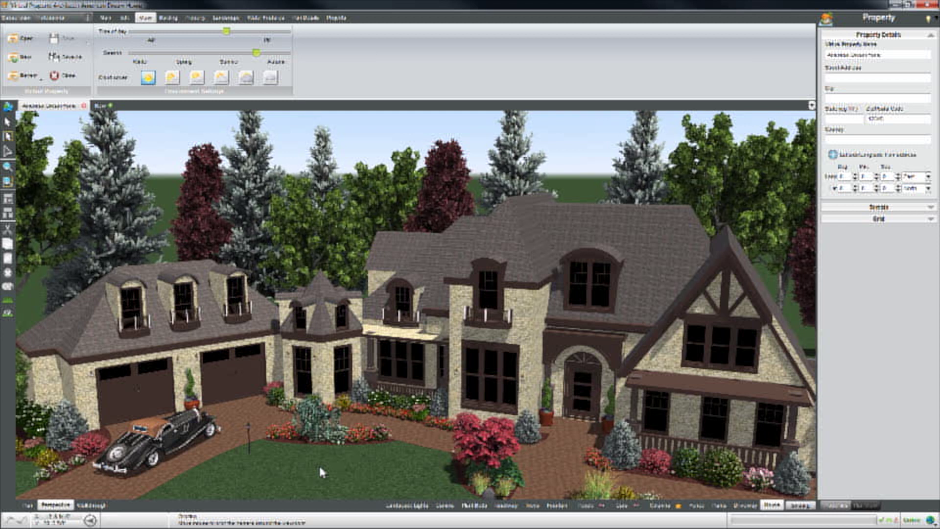
click(194, 433)
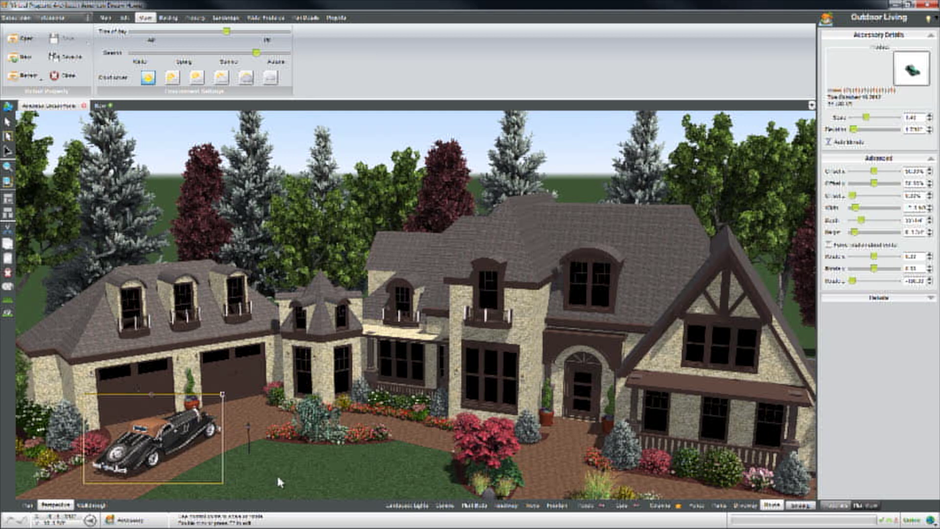
click(278, 472)
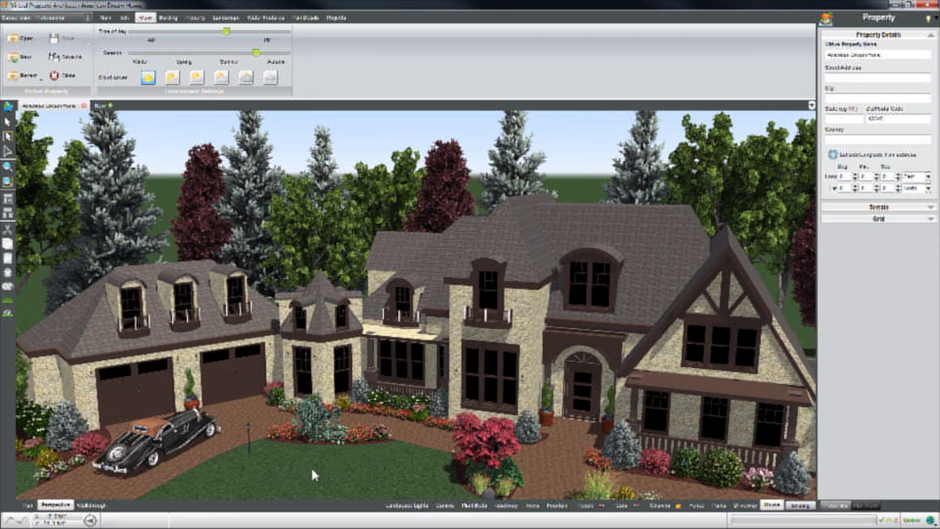
Import the SketchUp model A-Woodshed.skp from the Downloads folder.
click(104, 19)
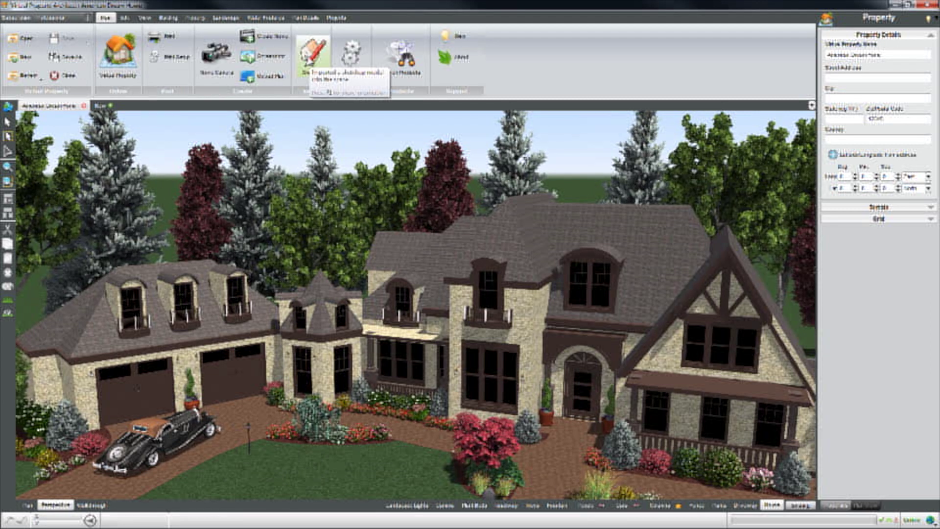
click(314, 55)
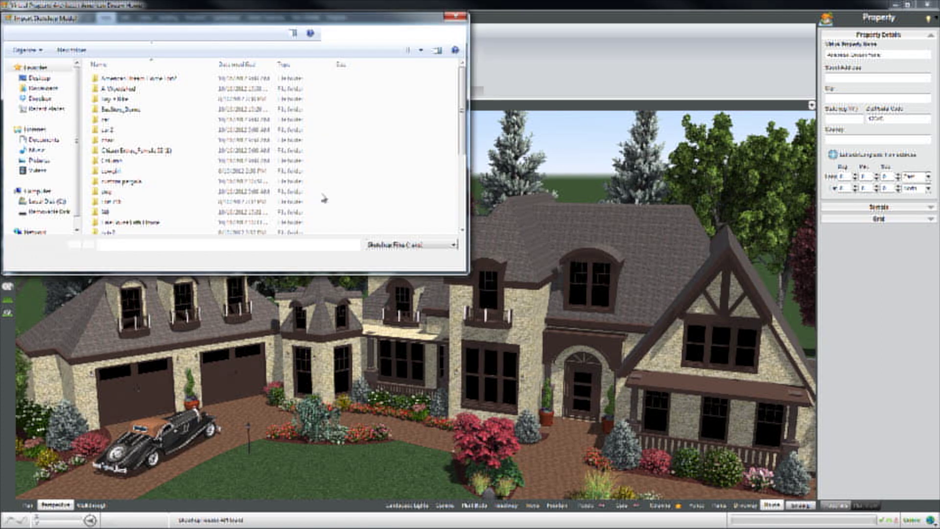
click(45, 89)
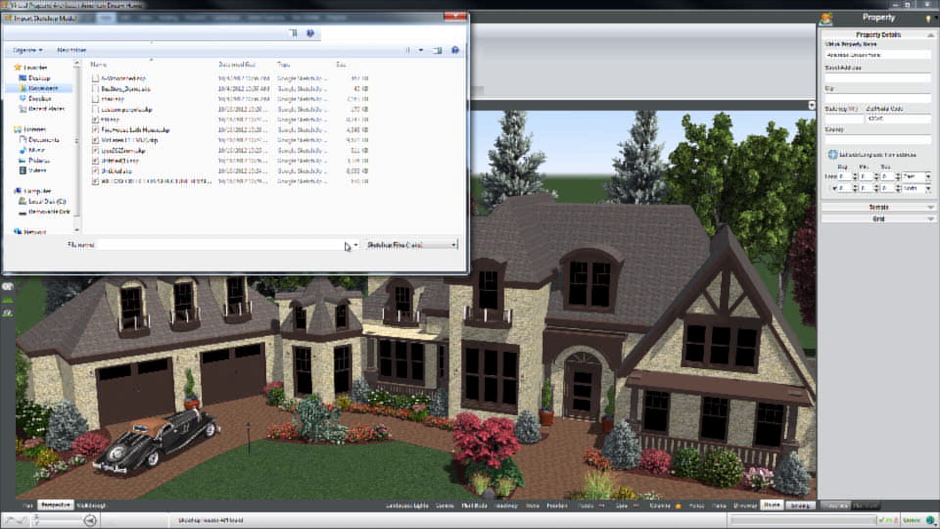
key(Down)
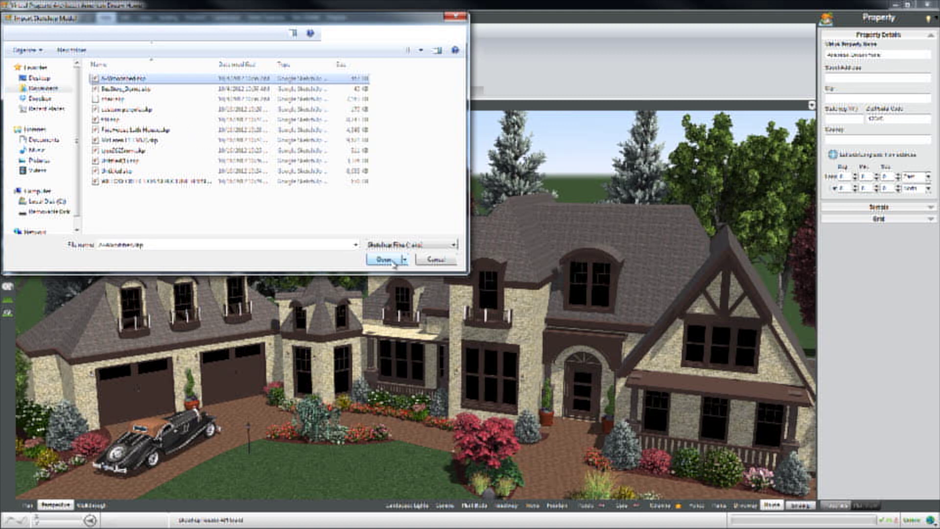
click(384, 259)
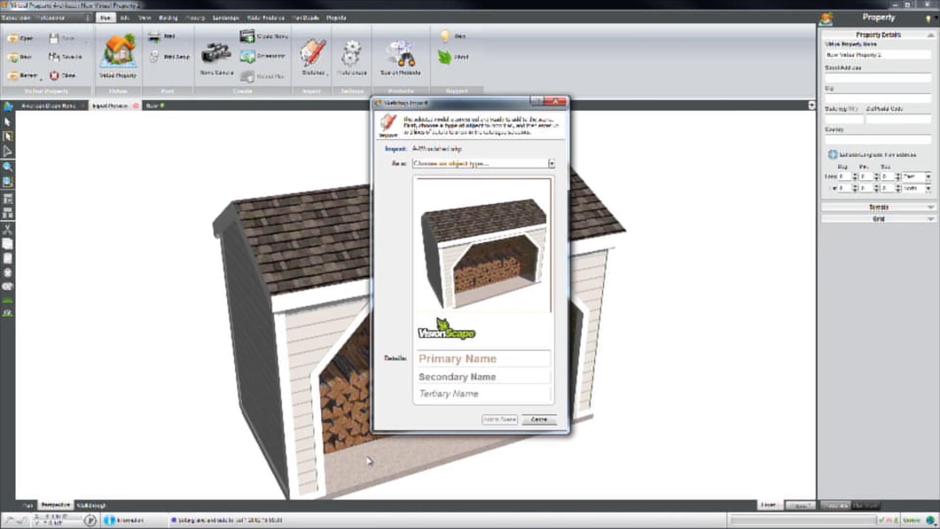
Define the imported model as a Structure with the primary name Woodshed and place it on the front lawn.
click(512, 164)
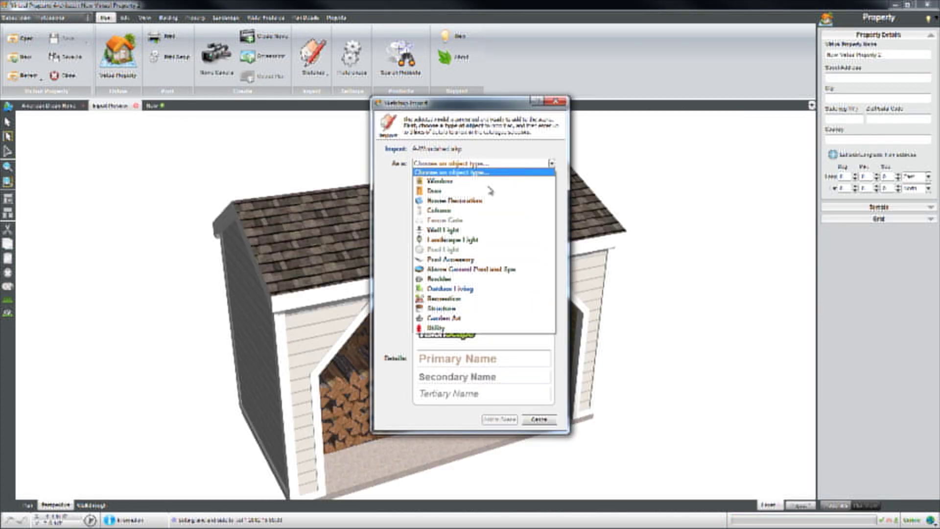
click(451, 308)
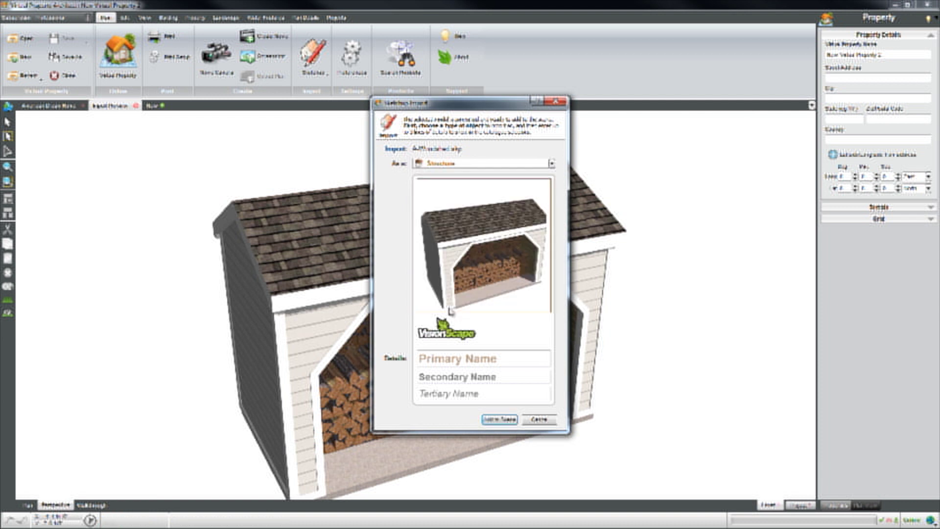
click(444, 361)
text(Woodshed)
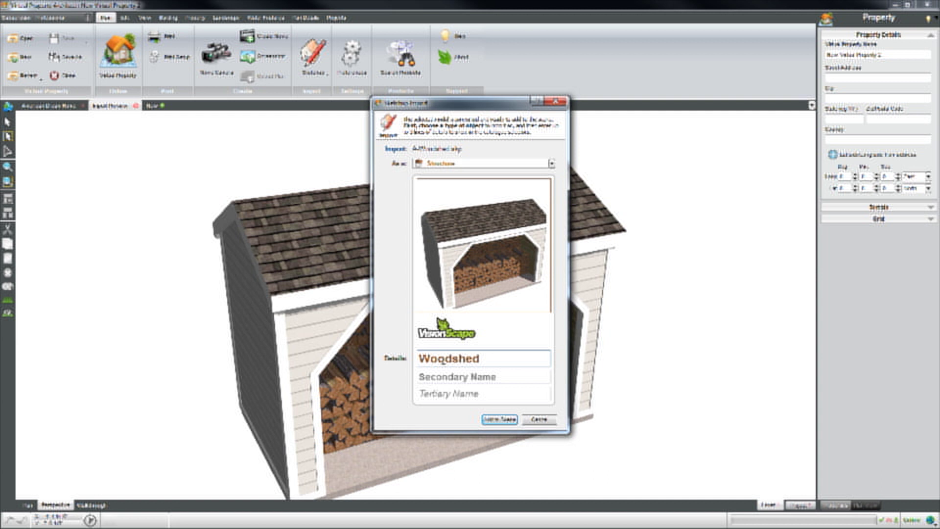
click(462, 378)
click(462, 392)
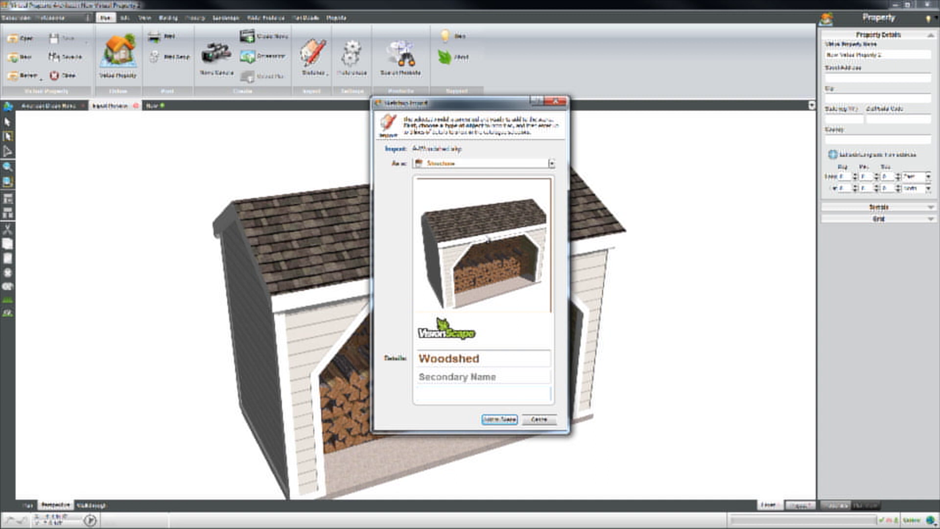
click(493, 419)
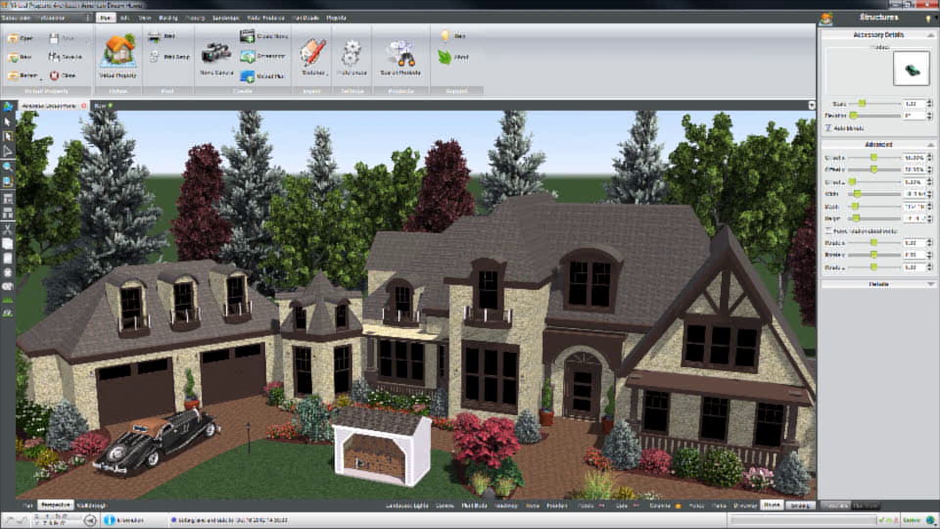
click(354, 445)
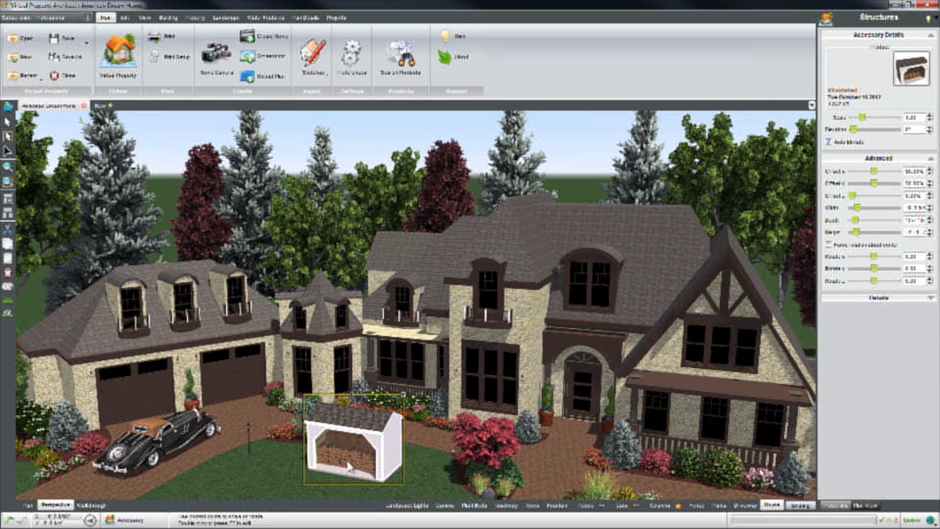
Cover the woodshed's roof with Cedar Weathered Grey roofing and slightly enlarge the material's scale, undoing the trial angle change.
scroll(350, 460, up, 3)
scroll(346, 467, up, 5)
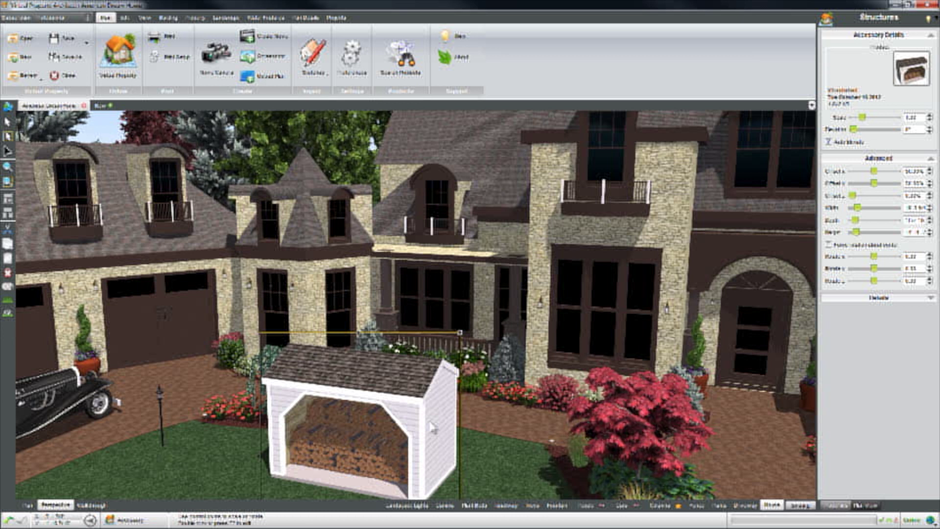
ctrl+click(406, 380)
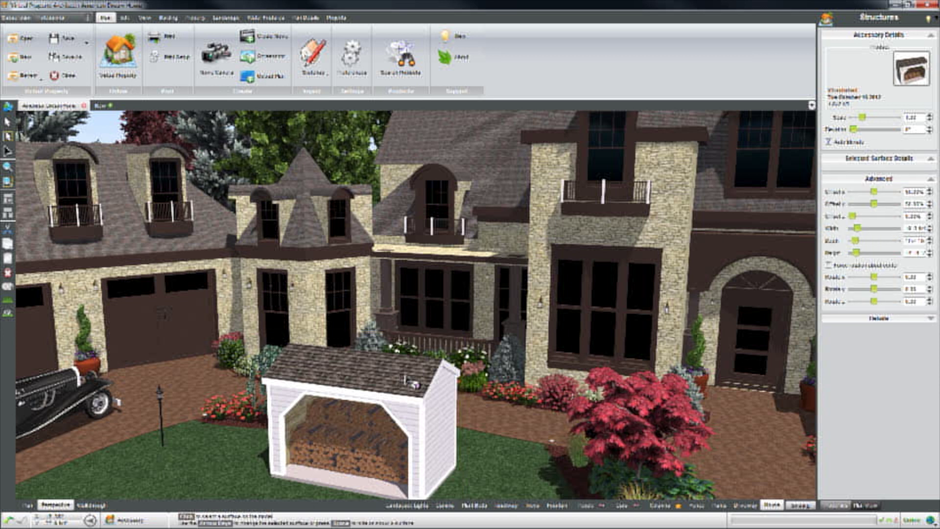
click(373, 375)
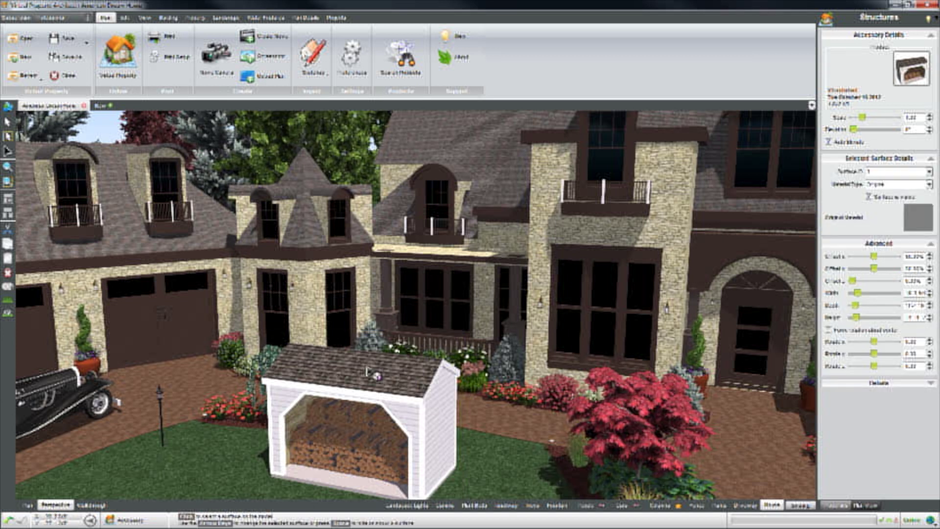
click(898, 185)
click(874, 201)
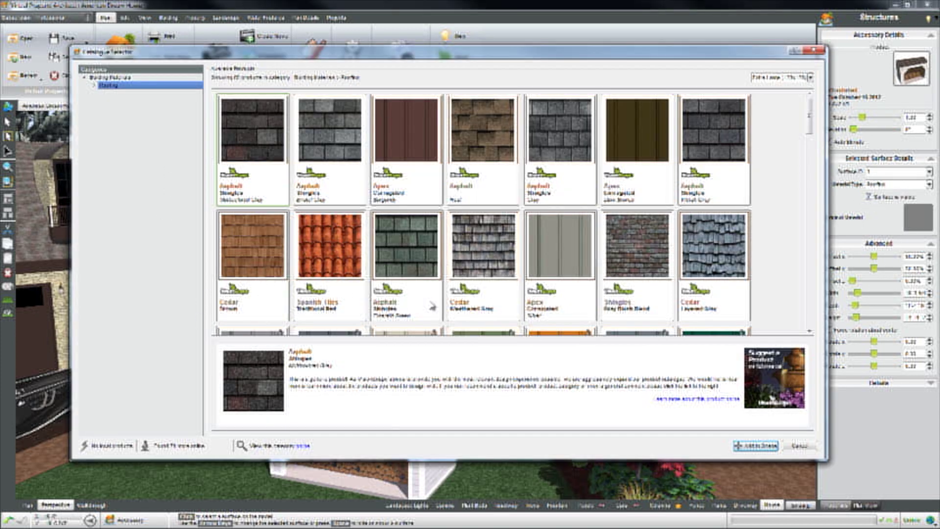
click(490, 287)
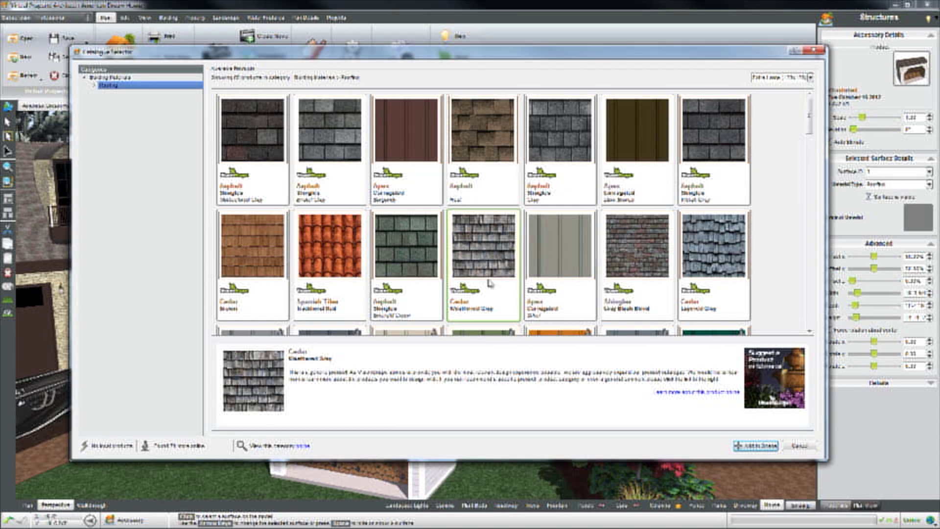
click(752, 447)
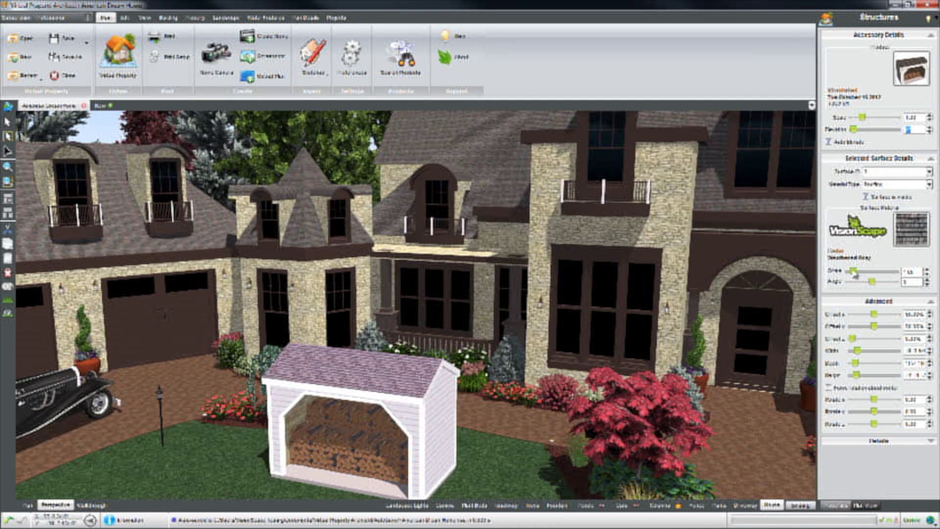
drag(853, 271, 867, 282)
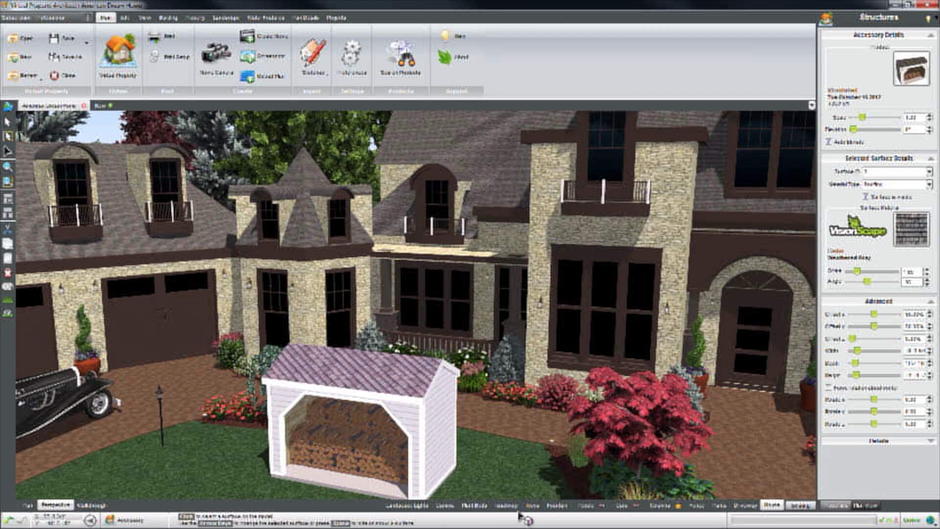
click(474, 483)
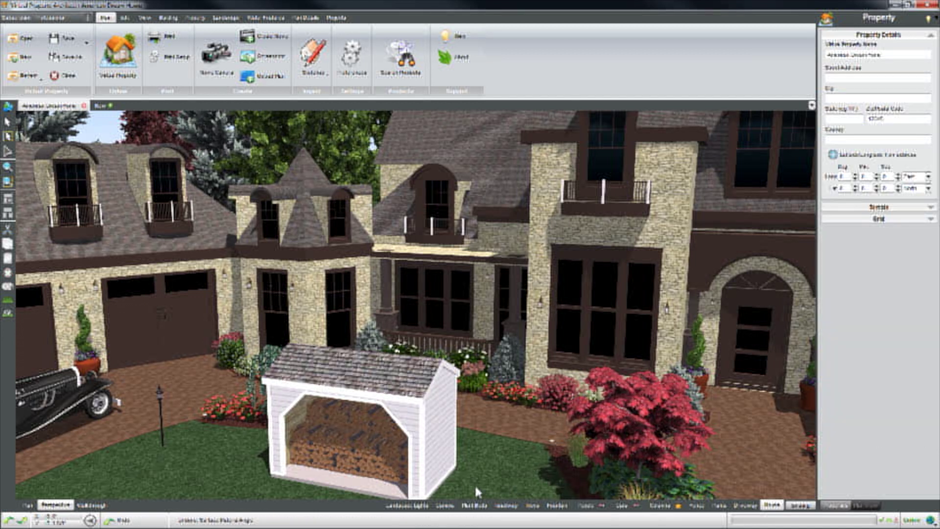
Cover the woodshed's walls with the light green Universal vinyl siding and slightly enlarge the material's scale.
click(417, 396)
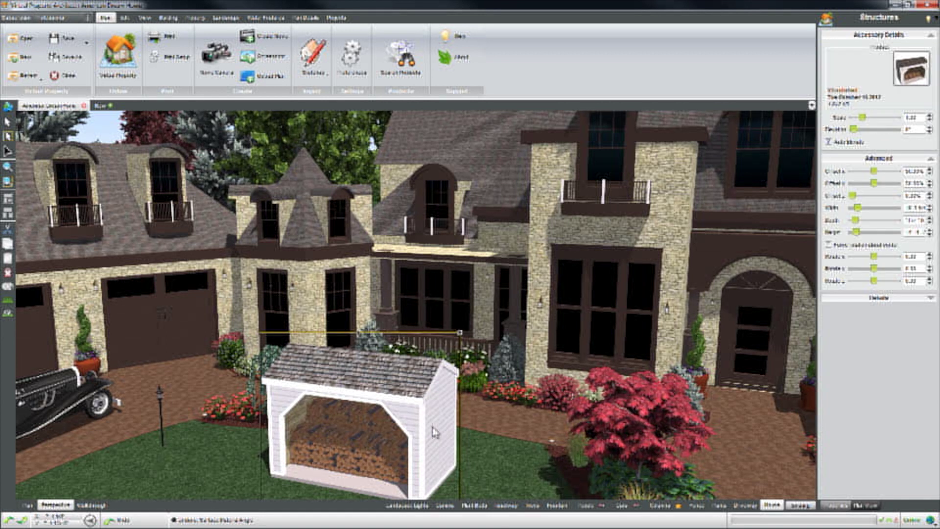
click(436, 421)
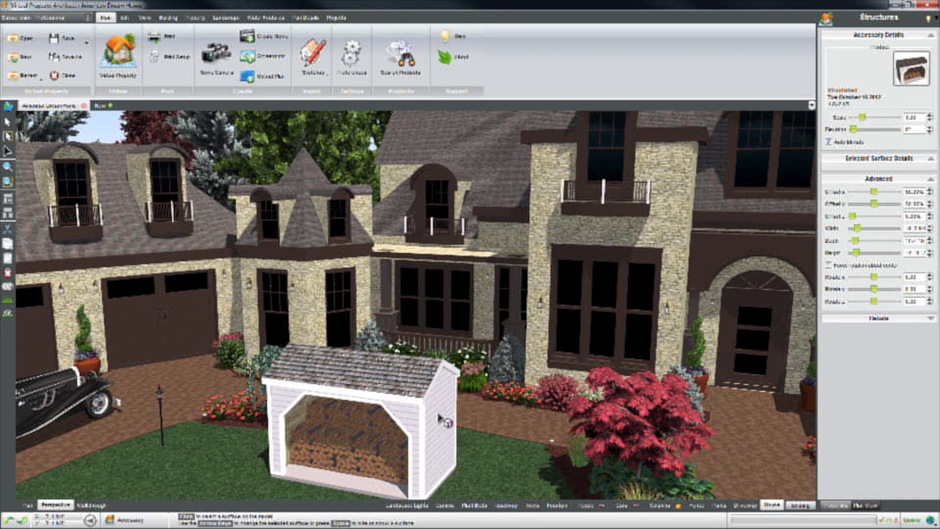
click(438, 421)
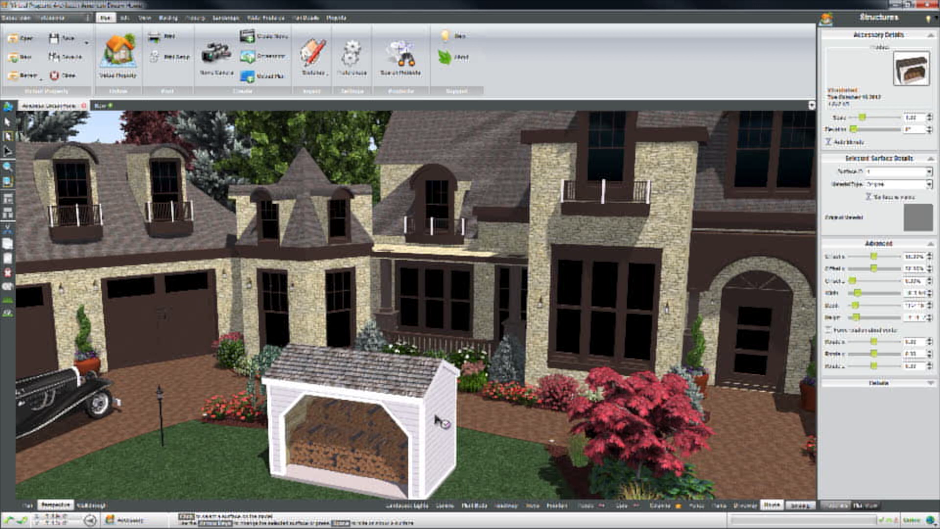
click(889, 185)
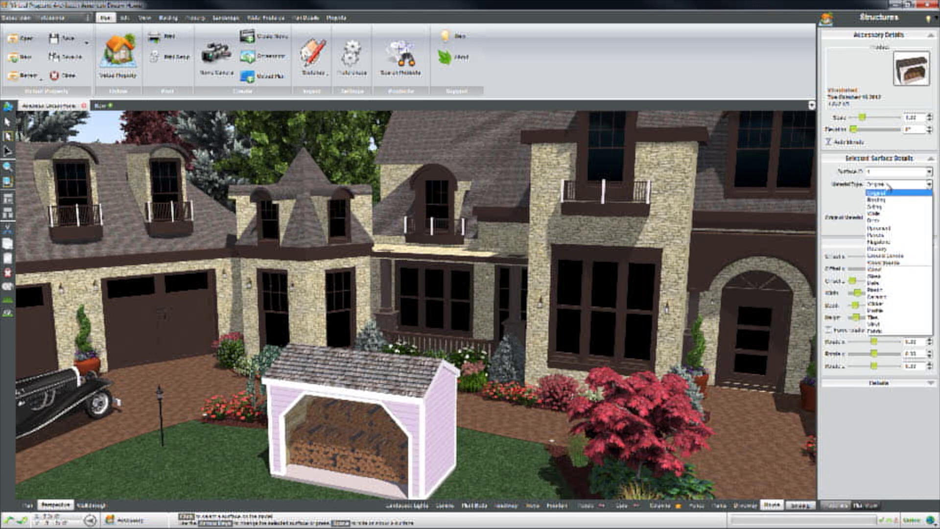
click(879, 207)
click(250, 297)
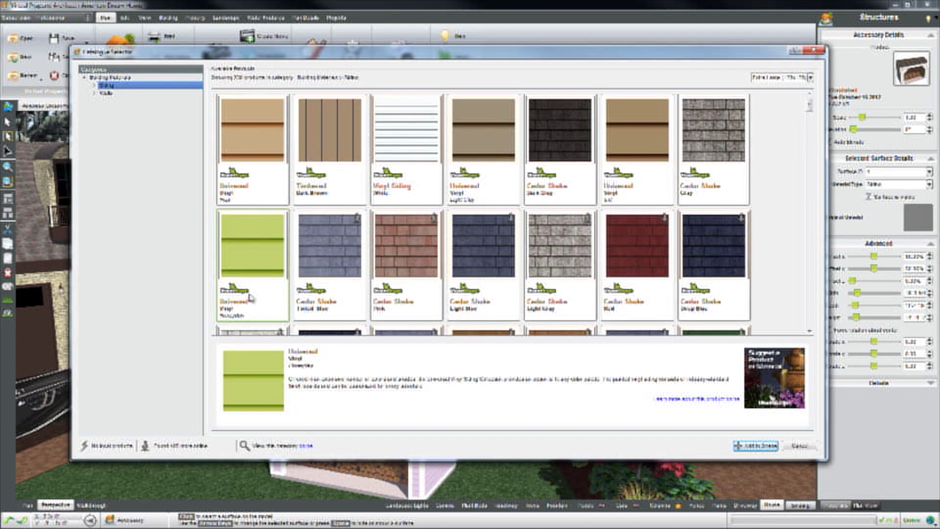
click(759, 446)
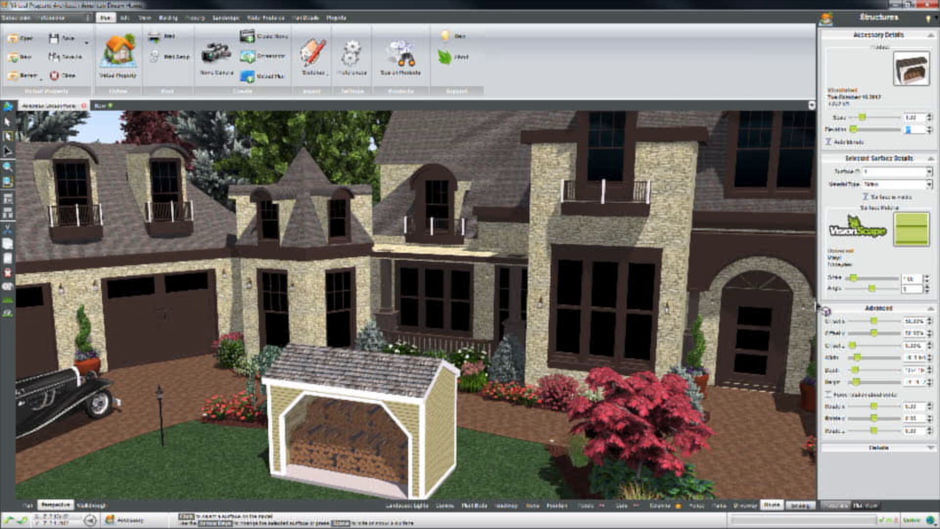
drag(854, 278, 859, 278)
click(492, 472)
Rotate the woodshed towards the front and move it to the grass on the far side of the driveway.
click(412, 429)
drag(461, 329, 442, 359)
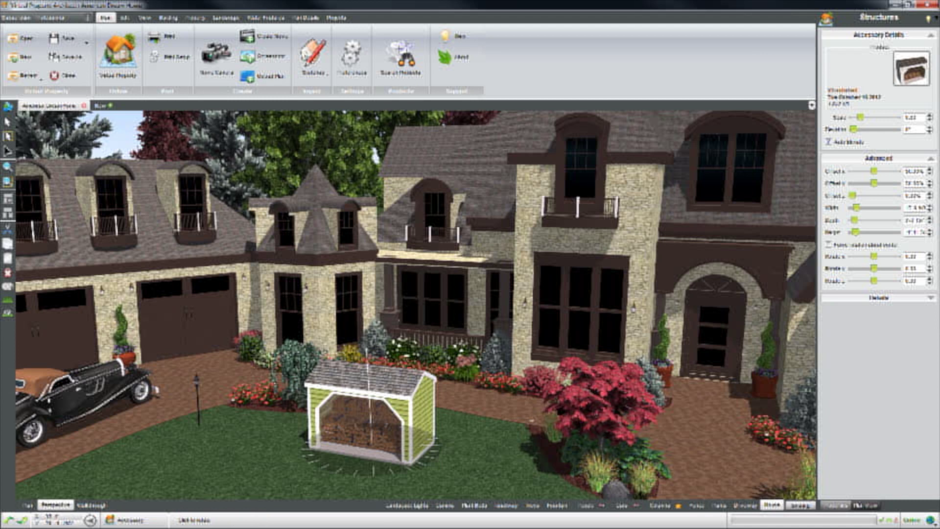
click(333, 425)
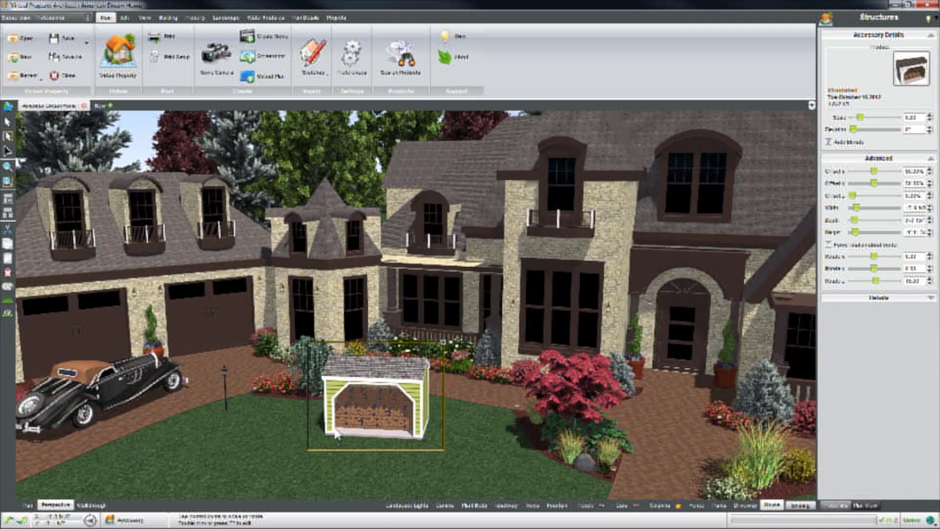
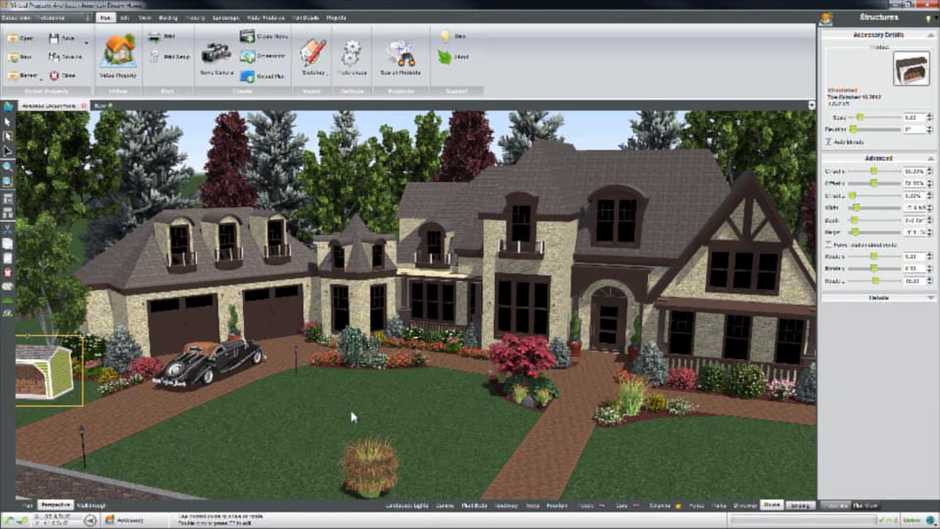
click(332, 400)
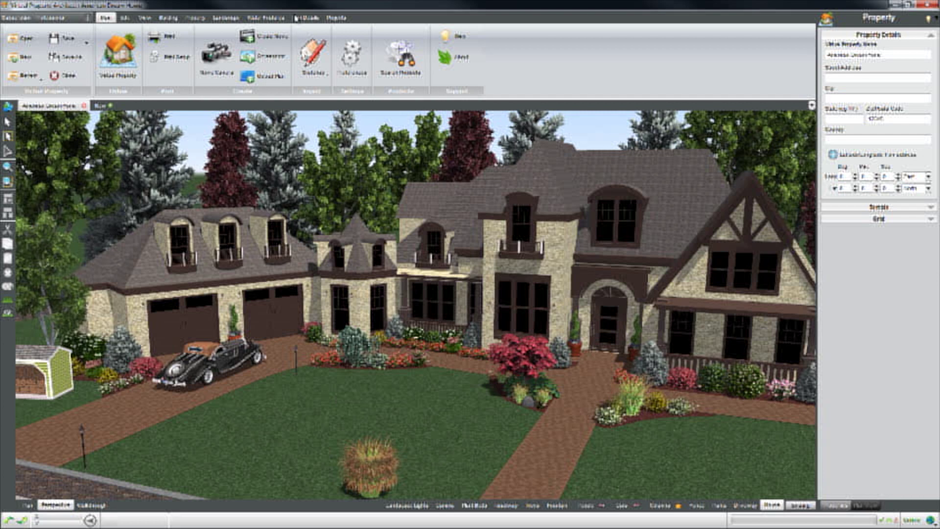
Add the red Ferrari F40 from the imported utilities products and place it on the driveway behind the vintage car.
click(233, 18)
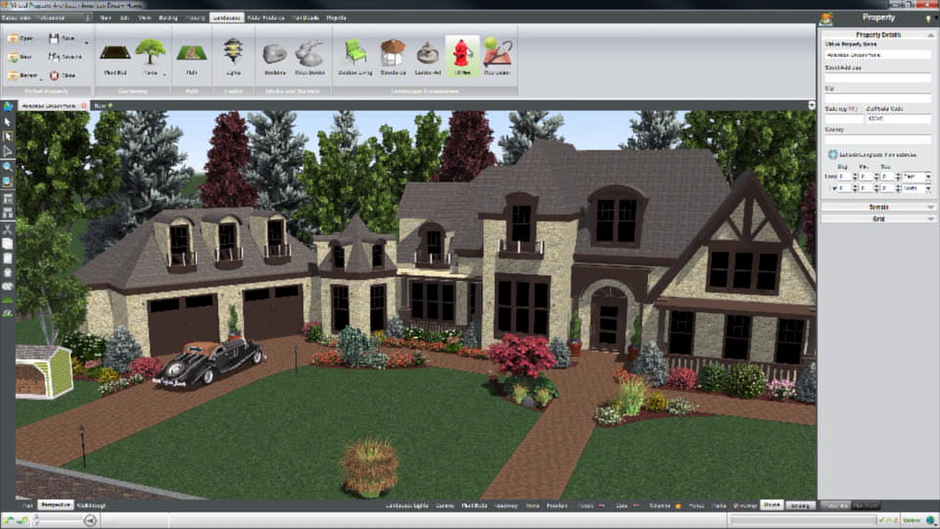
click(462, 54)
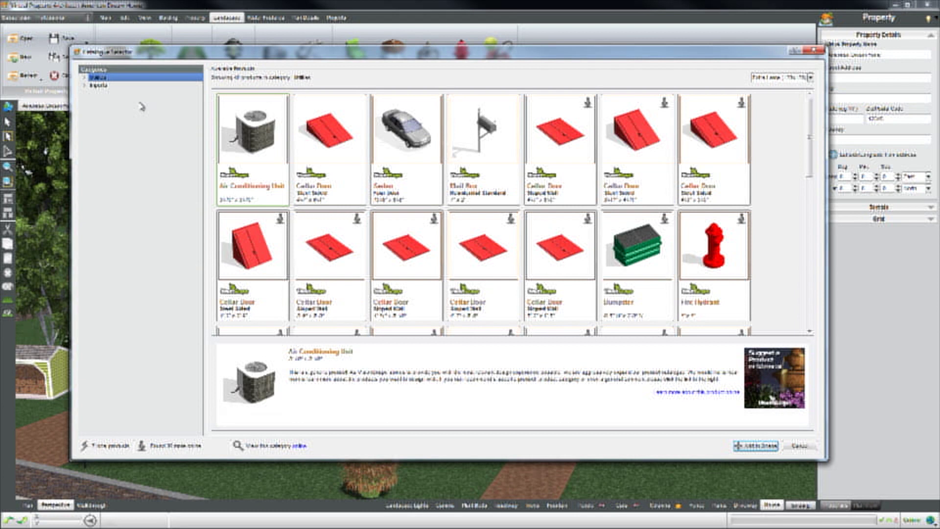
click(102, 86)
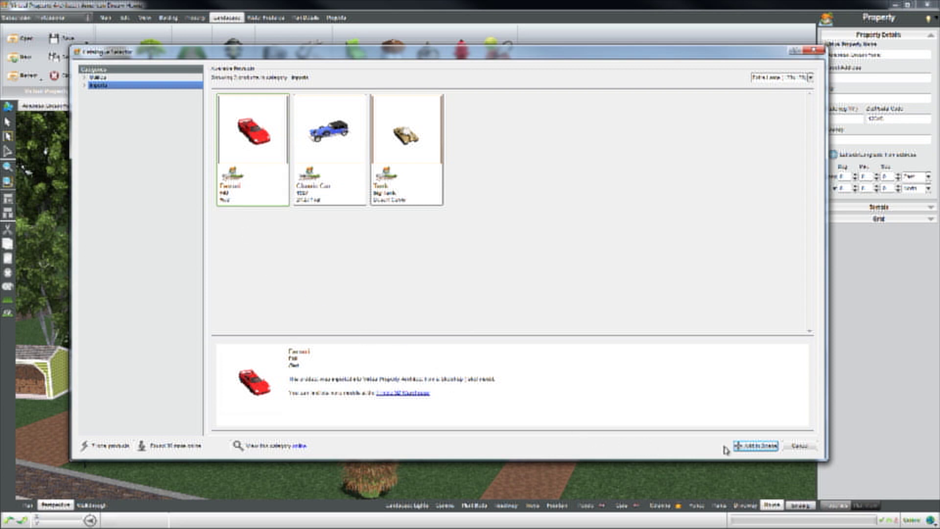
click(757, 446)
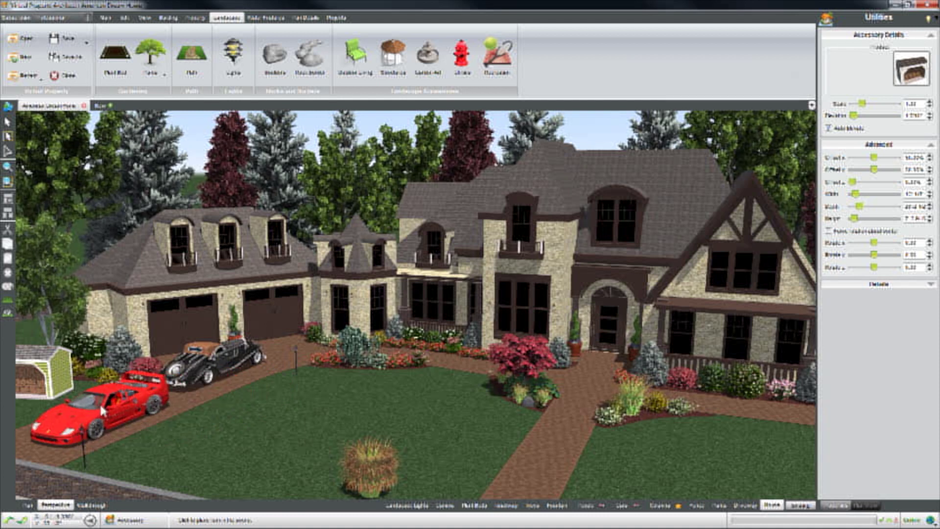
click(107, 411)
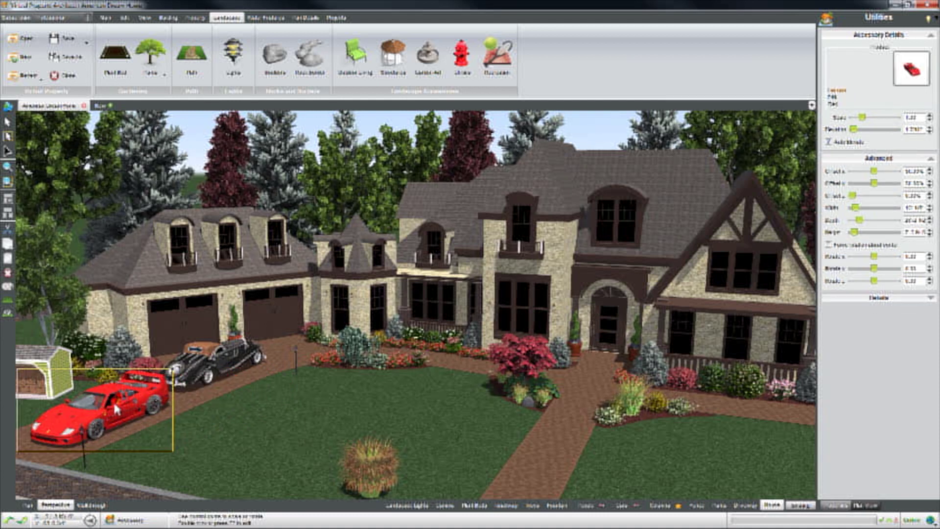
Repaint the Ferrari's body surface with the Carmine paint from the Metal material type.
double_click(119, 398)
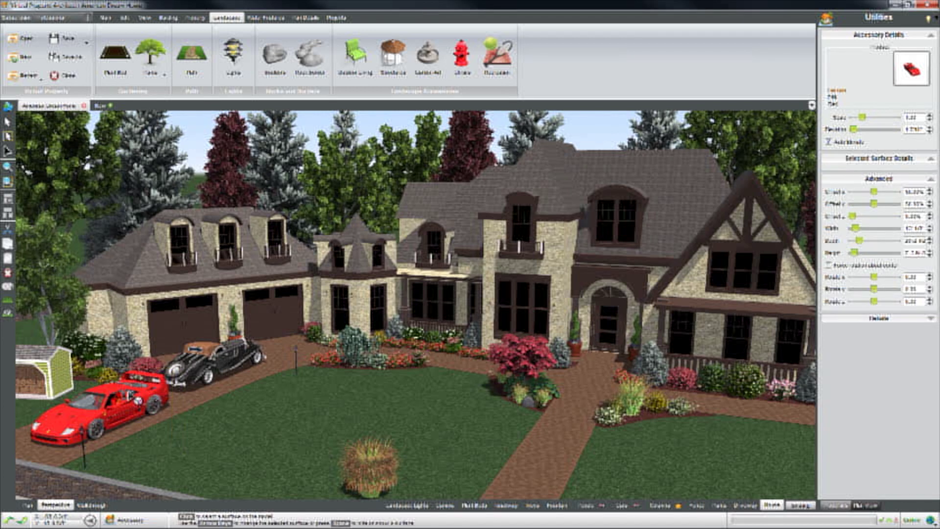
click(162, 399)
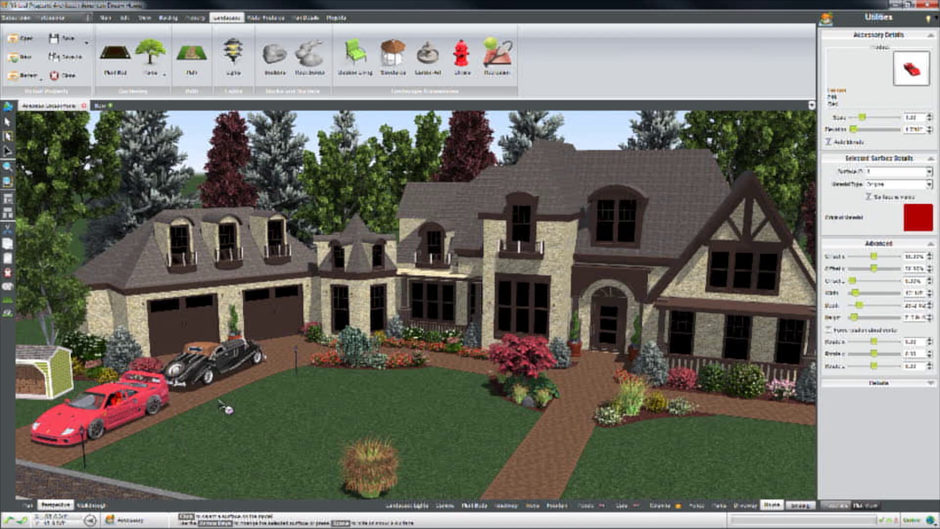
click(913, 185)
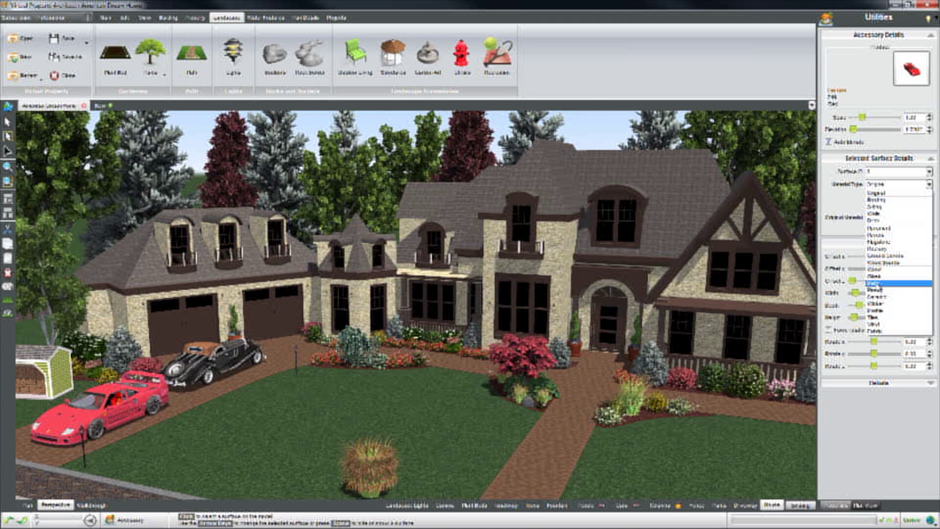
click(875, 283)
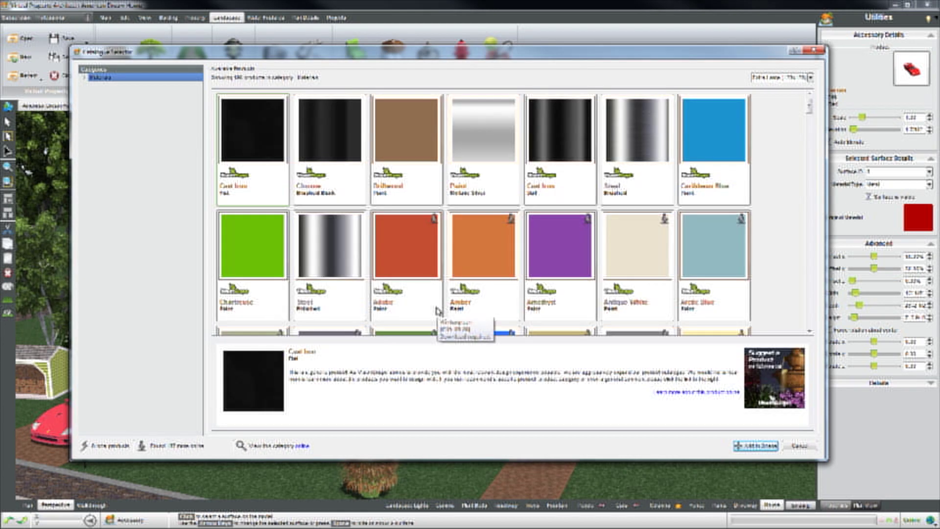
click(84, 78)
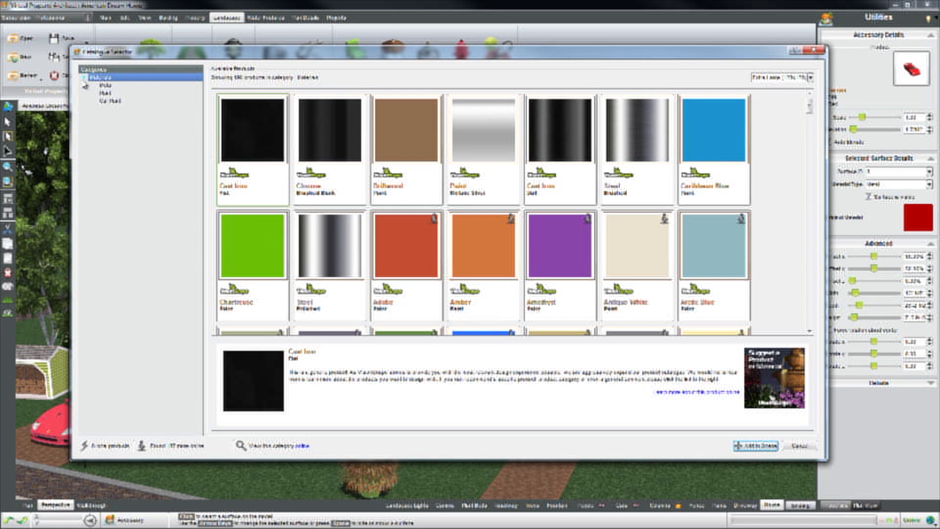
click(116, 86)
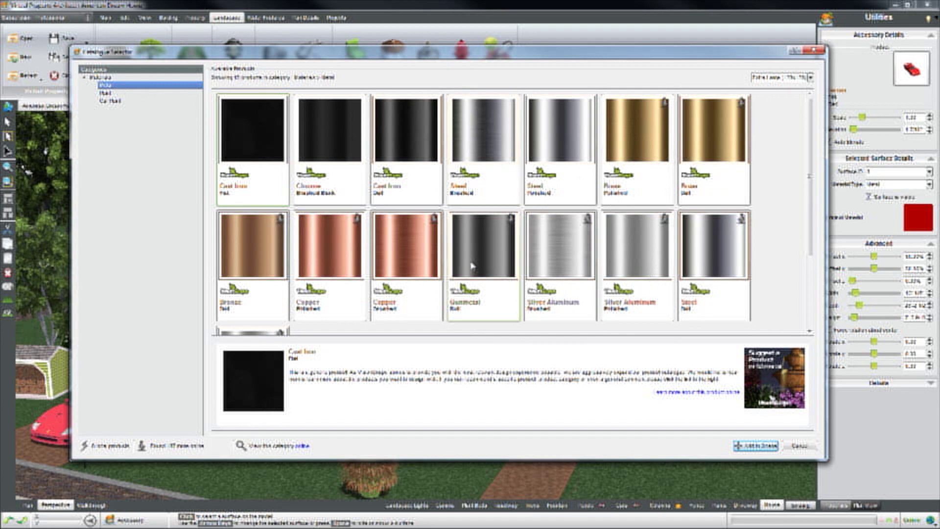
click(110, 93)
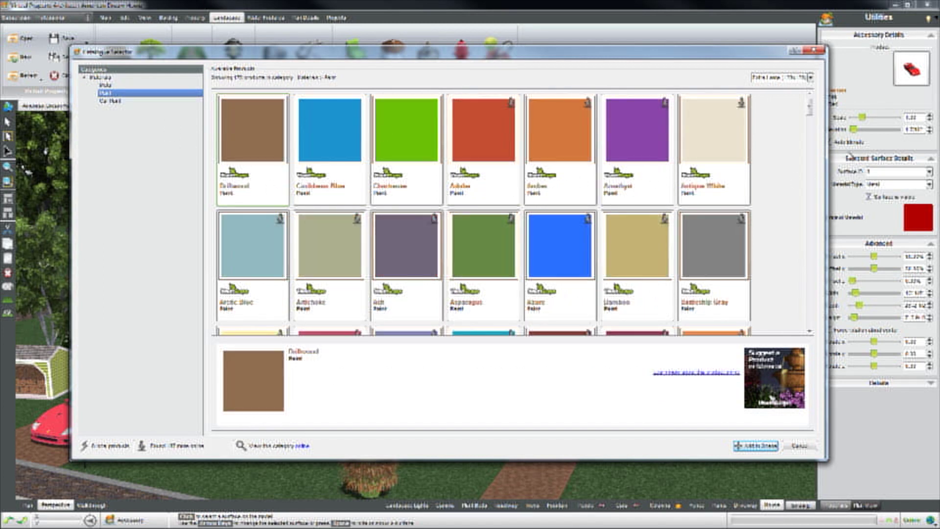
scroll(637, 141, down, 5)
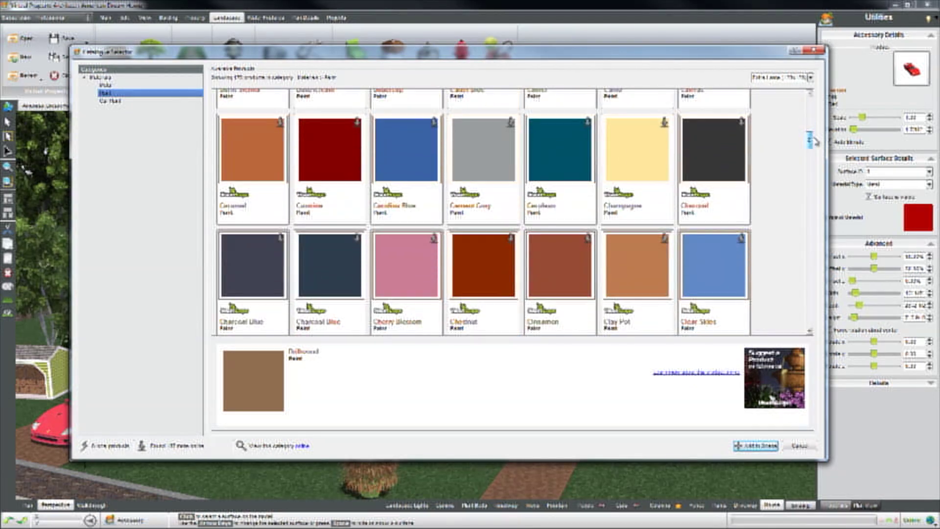
click(331, 180)
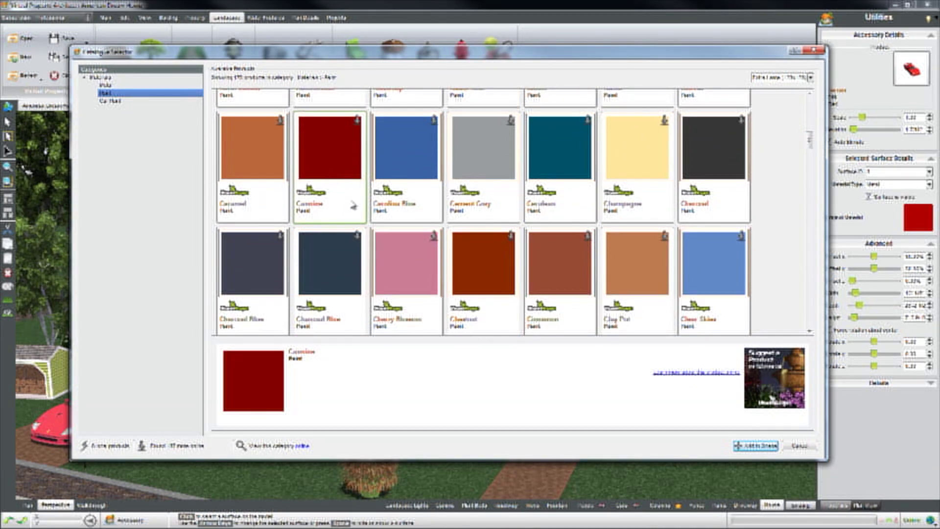
click(756, 445)
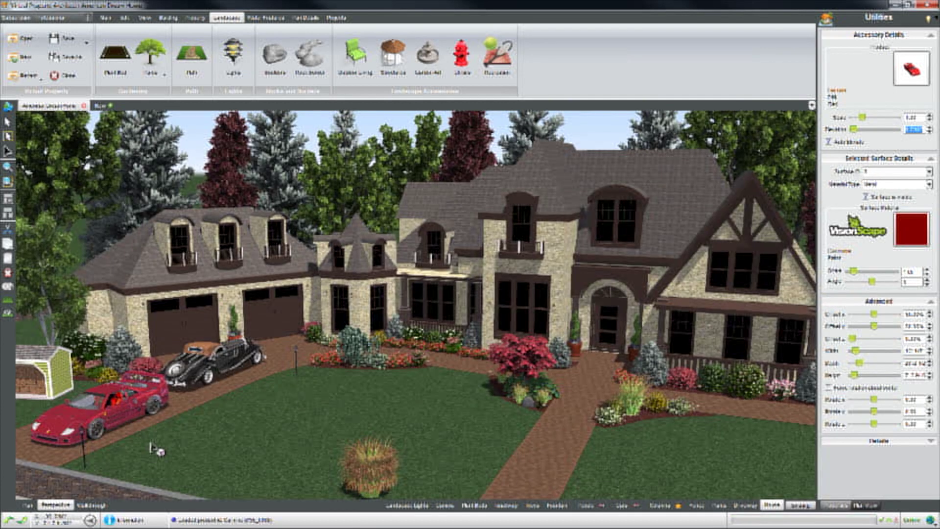
click(148, 433)
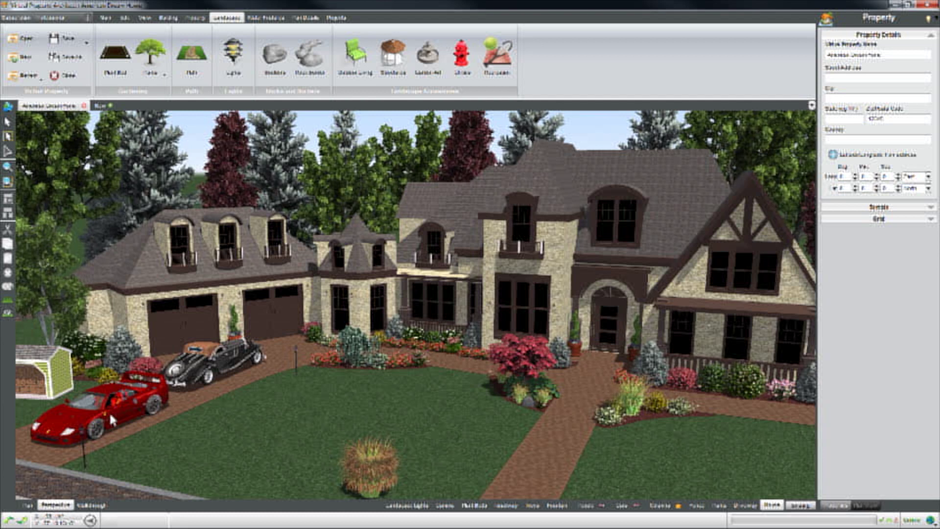
Look over the recoloured Ferrari and browse the sports and recreation accessories catalogue without adding a product.
scroll(101, 414, up, 4)
scroll(101, 413, up, 4)
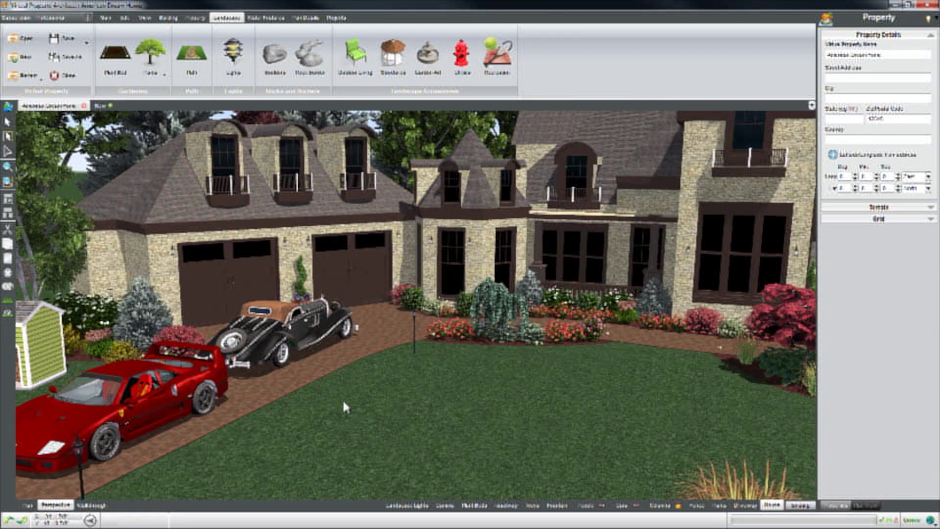
scroll(392, 390, down, 2)
middle_drag(493, 384, 413, 424)
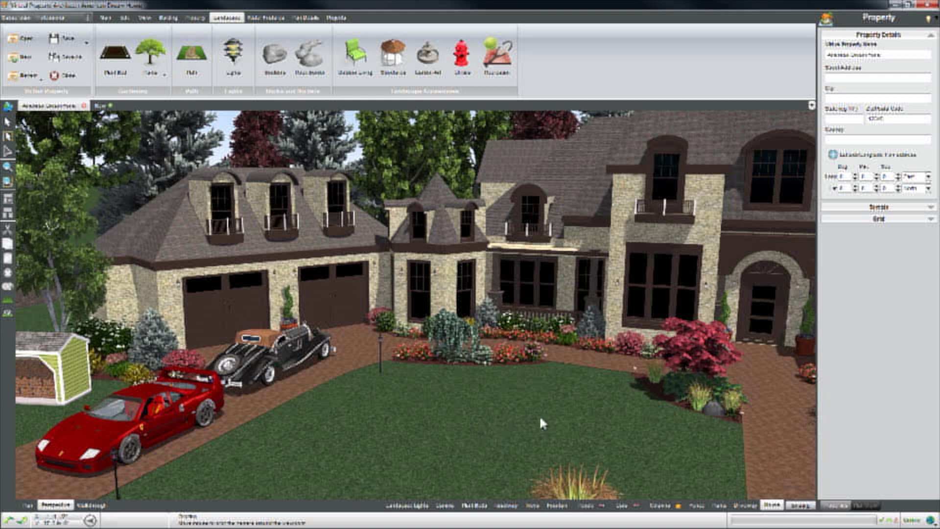
drag(583, 399, 422, 448)
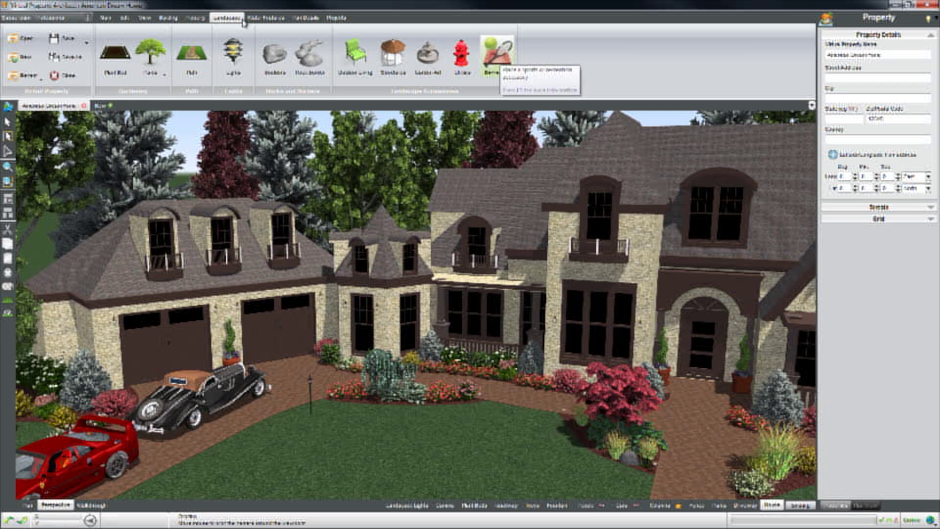
click(501, 57)
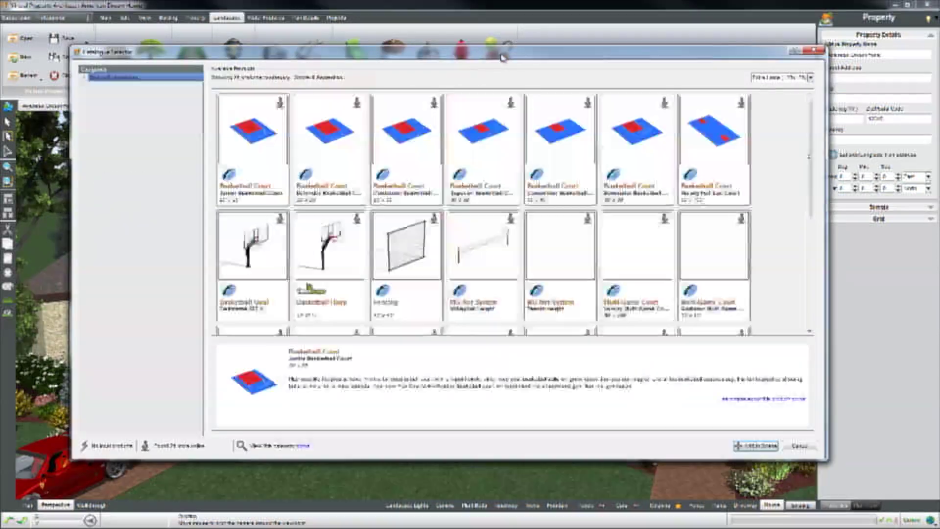
drag(816, 133, 816, 167)
click(815, 51)
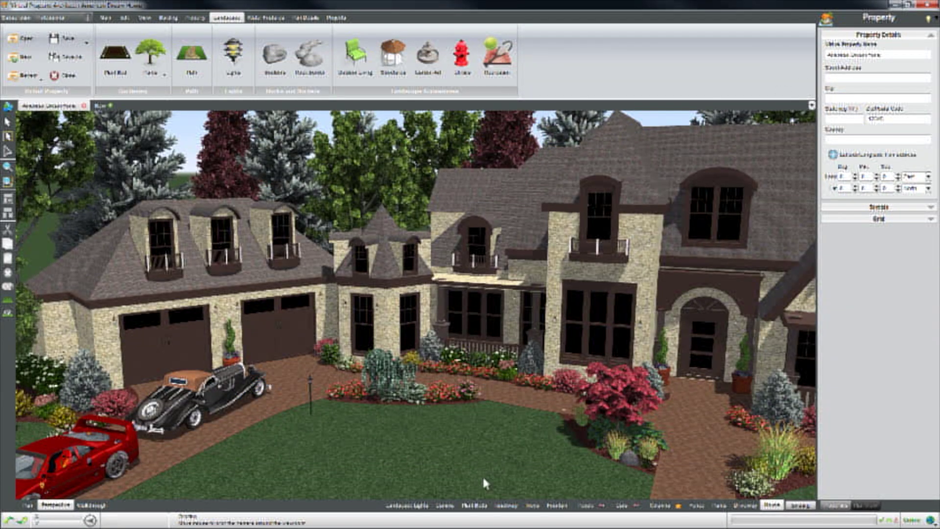
Examine the plant beds beside the garage, the vintage car and the front lawn planting up close and from above.
drag(421, 444, 422, 466)
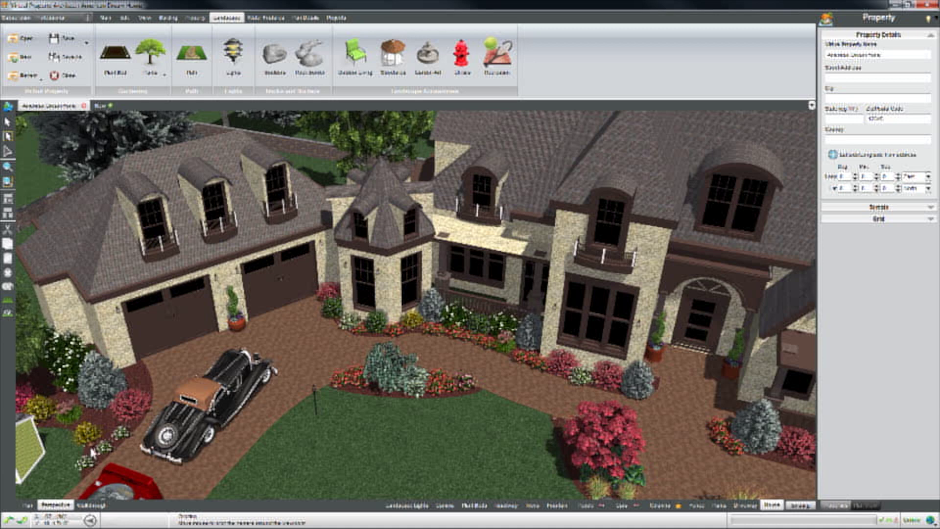
scroll(72, 407, up, 2)
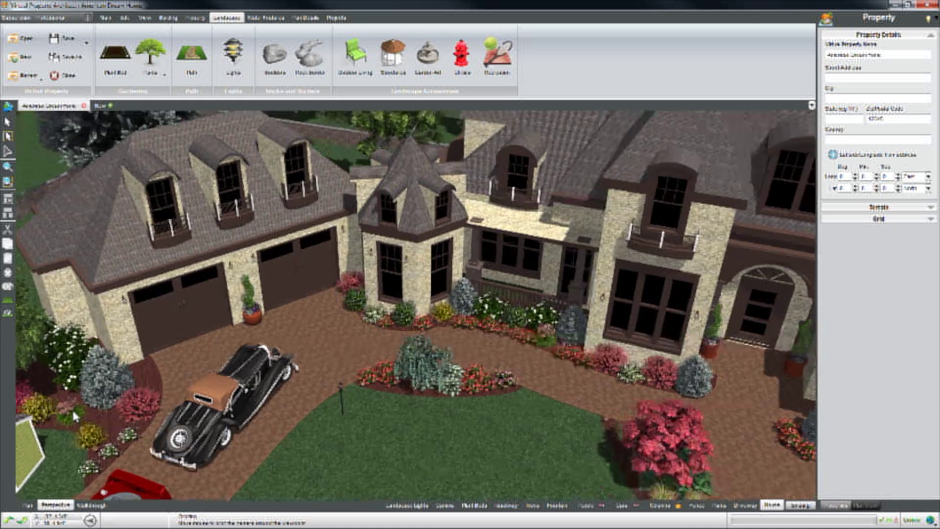
scroll(72, 407, up, 5)
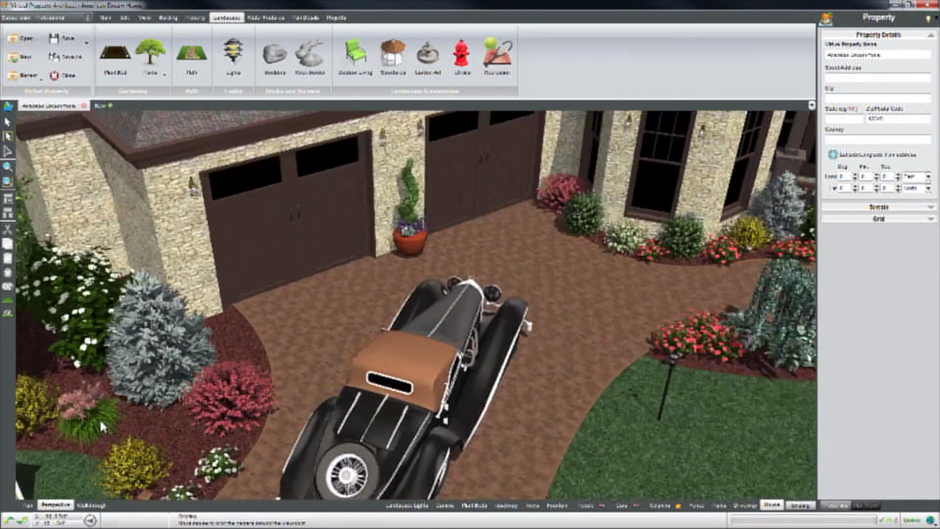
scroll(98, 418, up, 3)
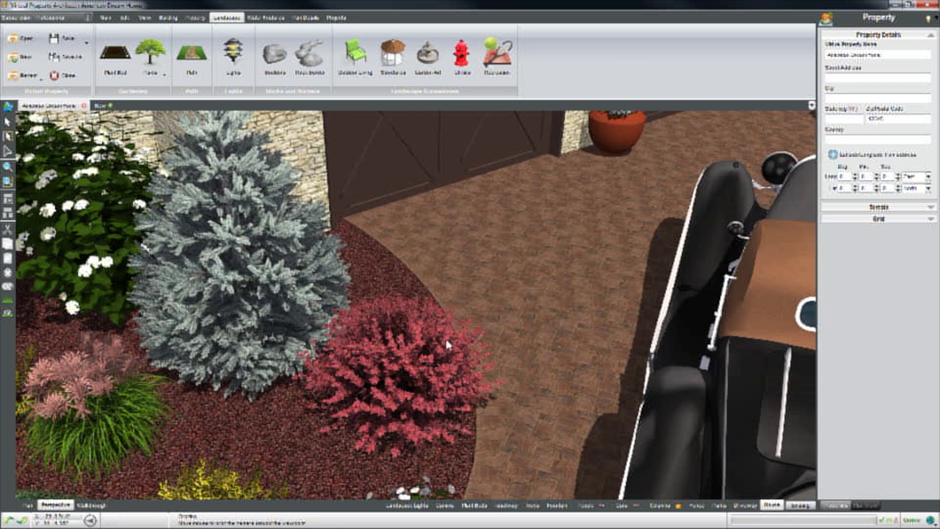
scroll(639, 176, down, 10)
scroll(756, 278, up, 8)
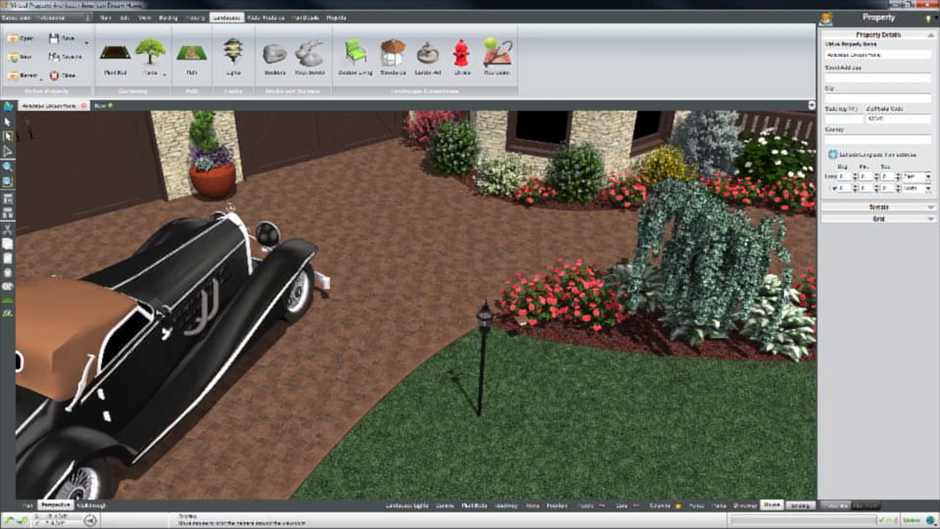
scroll(636, 300, up, 2)
scroll(510, 289, down, 6)
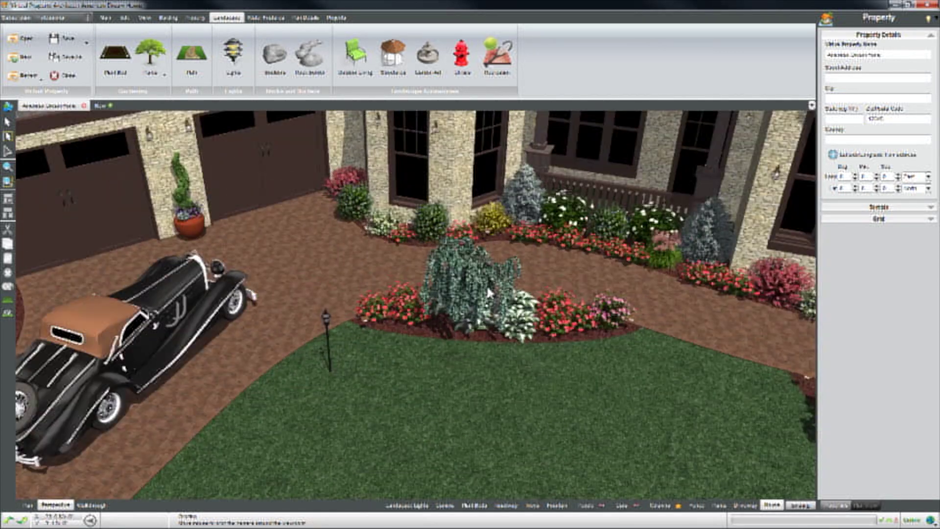
scroll(486, 284, down, 5)
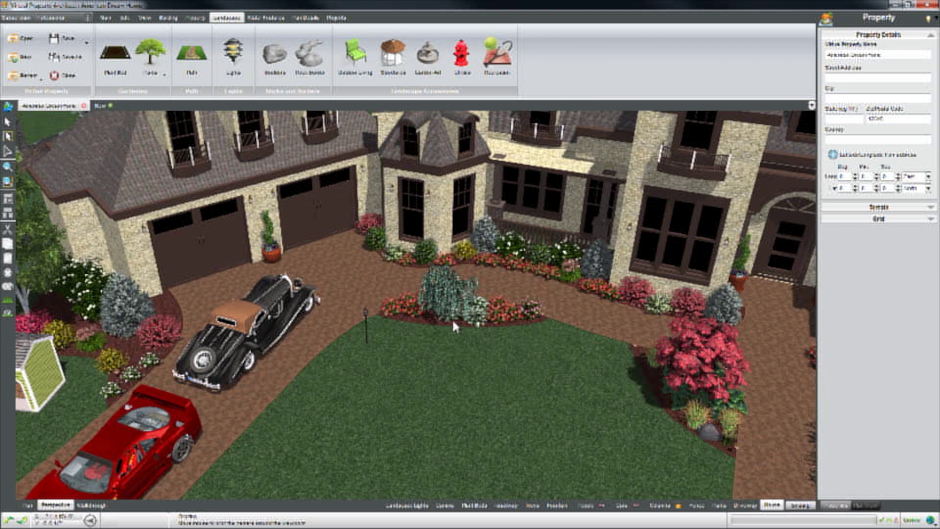
drag(477, 395, 430, 400)
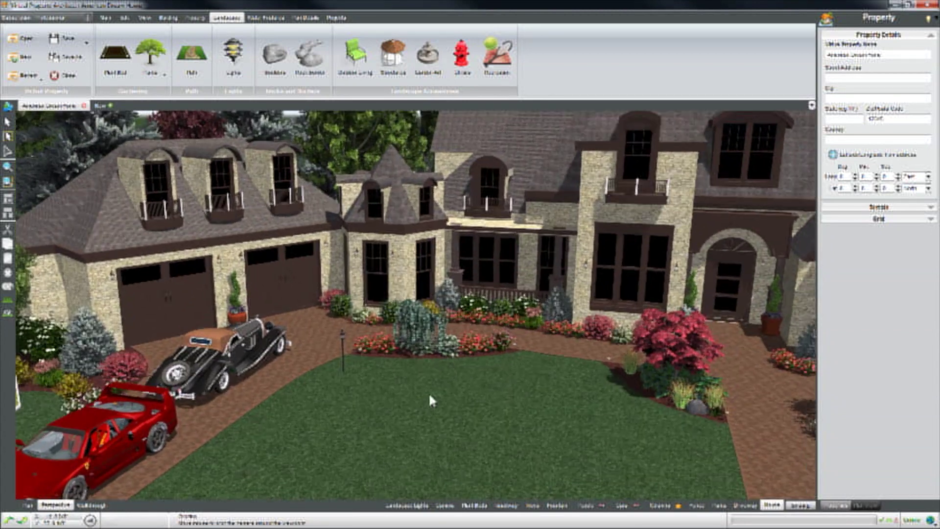